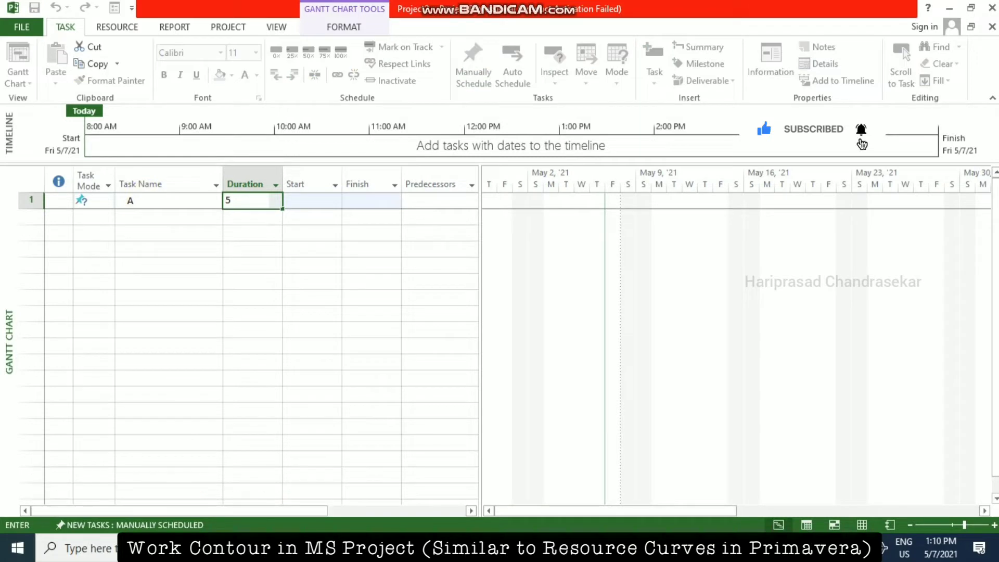
Step: Set task A's duration to 5 days and switch the task to automatic scheduling
key(Tab)
click(172, 201)
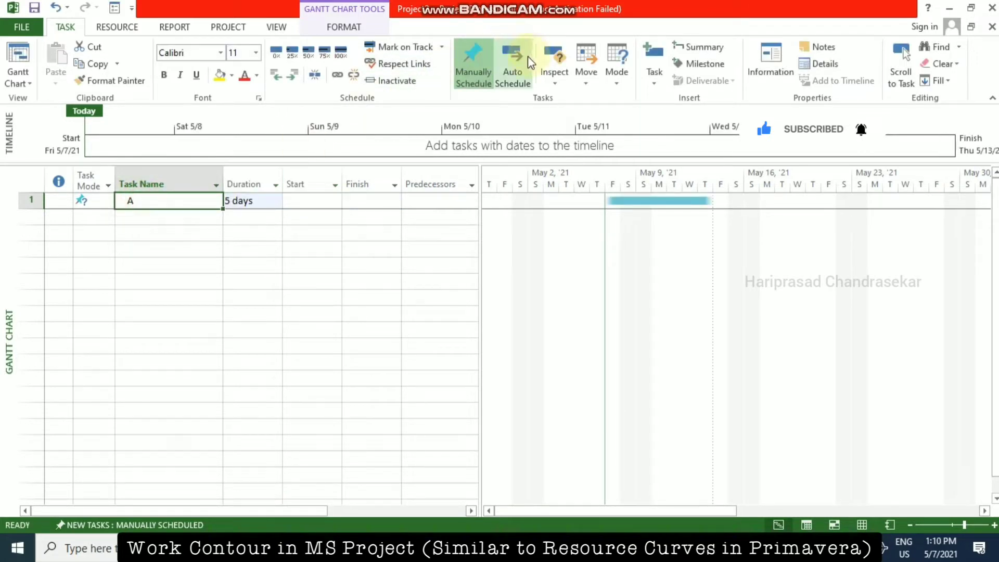
click(512, 63)
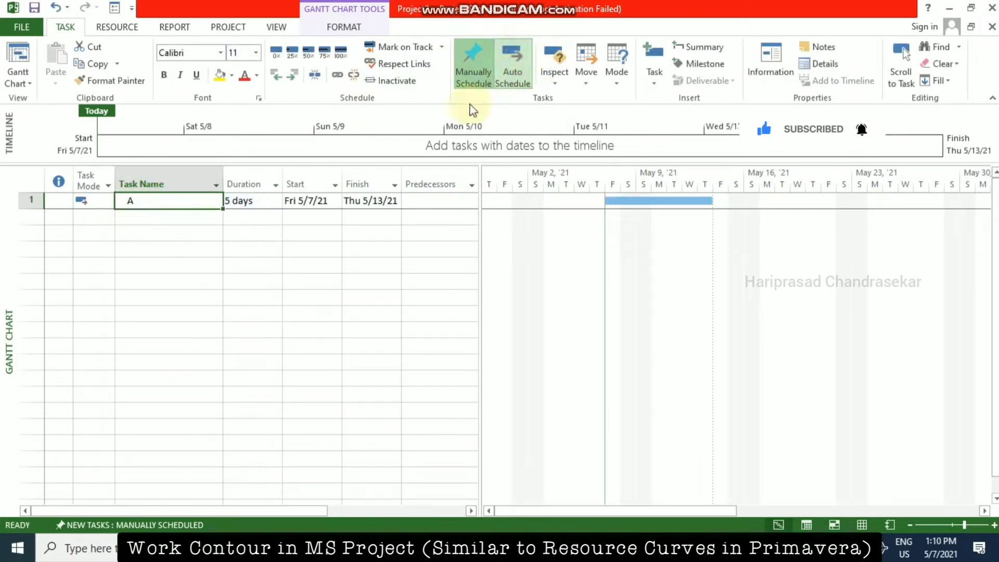
Step: Add a resource named R in the Resource Sheet with a standard rate of $10.00/hr
click(861, 525)
click(135, 191)
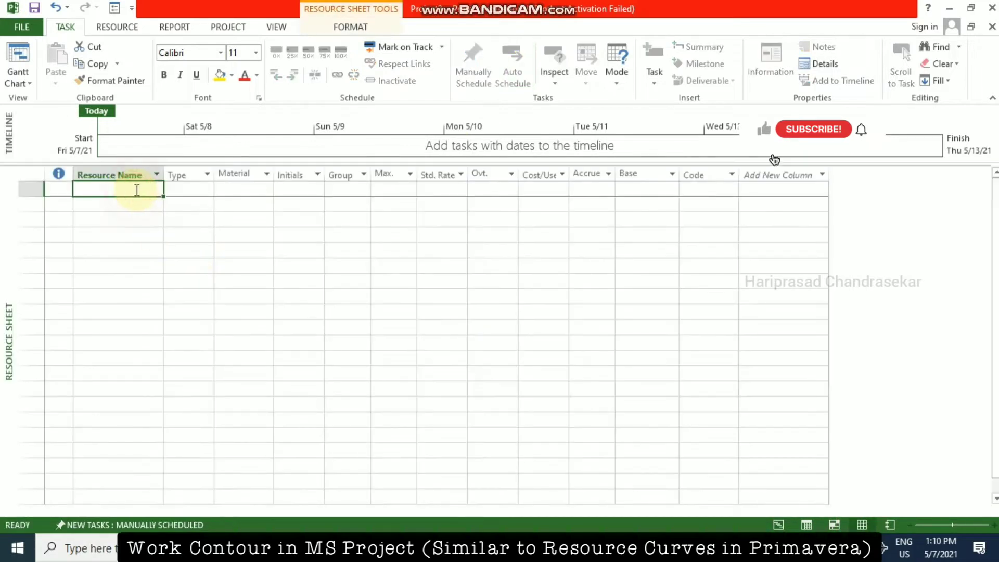
text(R)
key(Tab)
key(Tab)
key(Tab)
key(Tab)
key(Tab)
key(Tab)
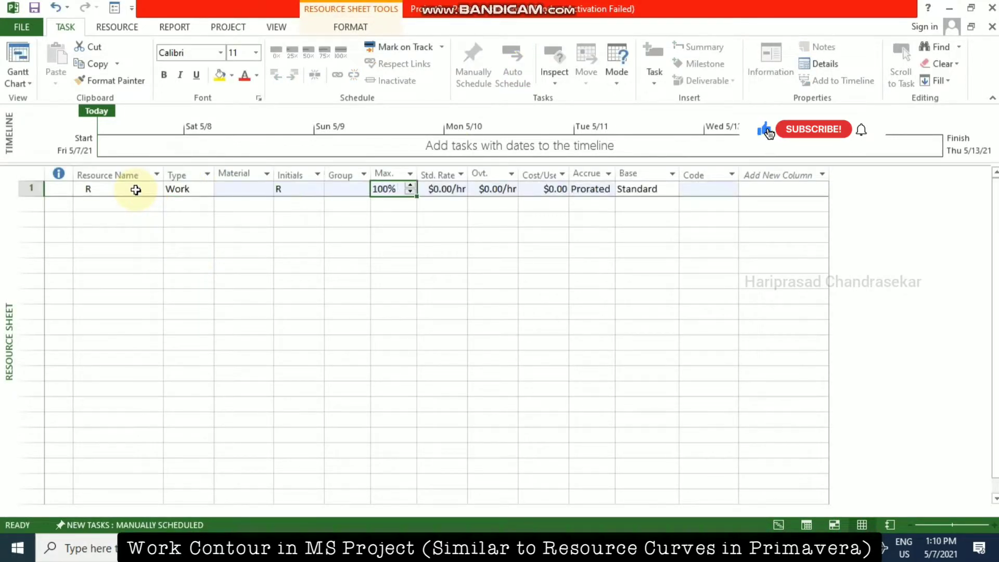
text(10)
key(Tab)
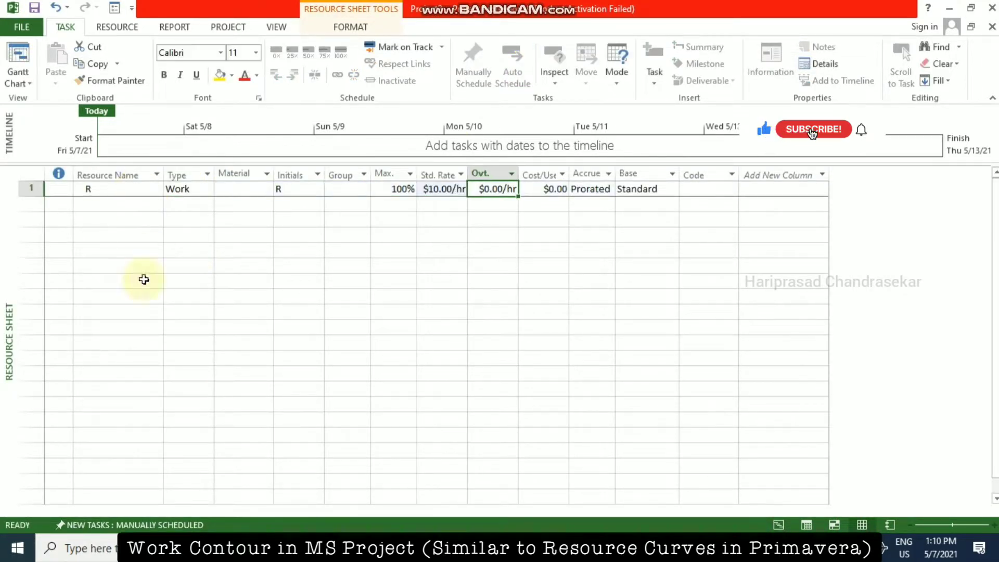
Step: Assign resource R to task A in the Gantt Chart view
click(778, 524)
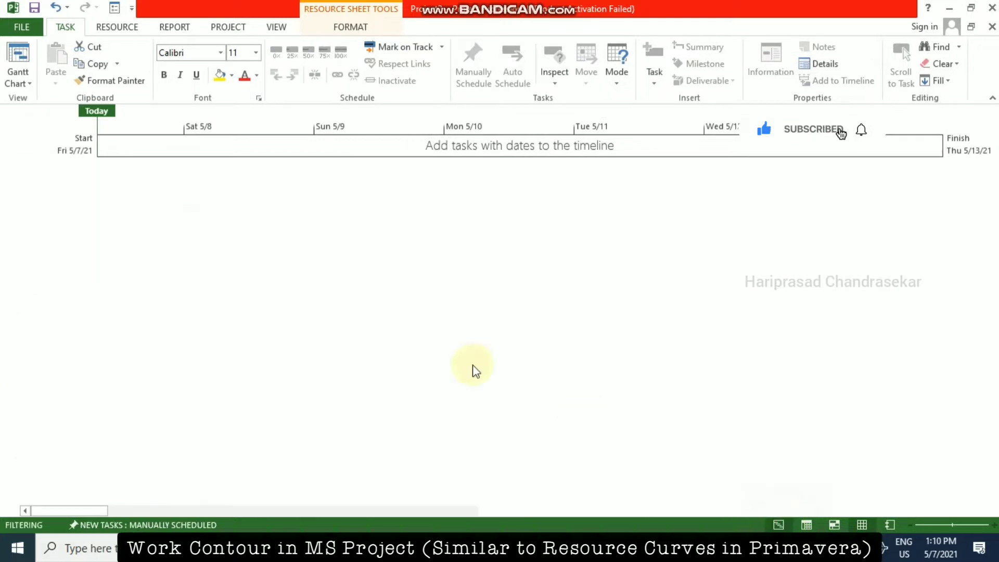
click(183, 202)
right_click(184, 202)
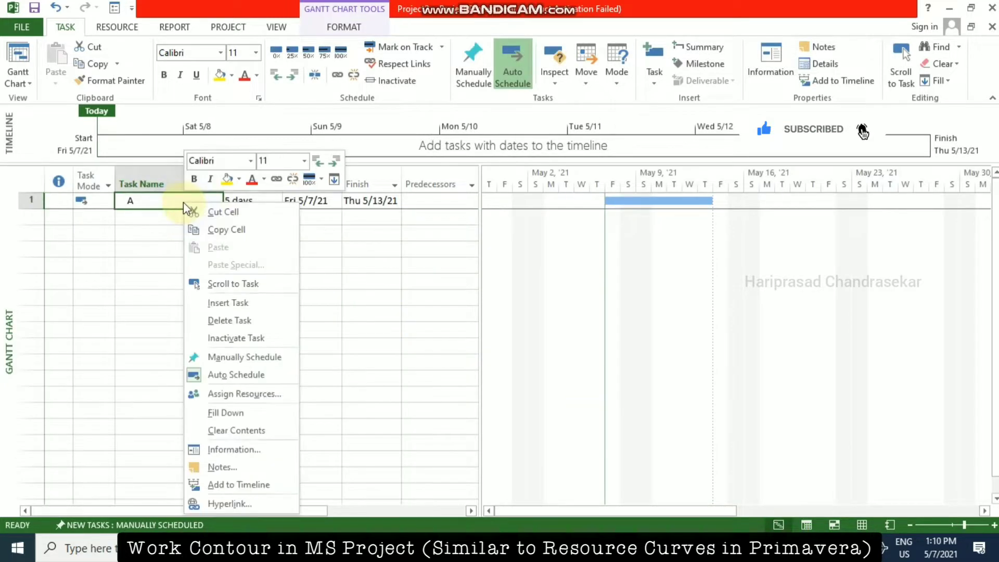
click(238, 394)
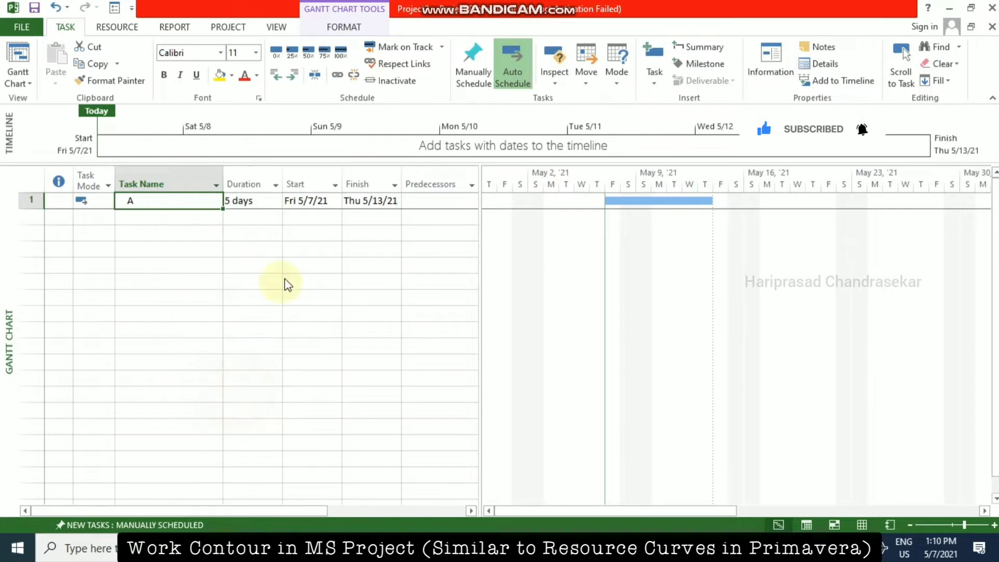
click(910, 308)
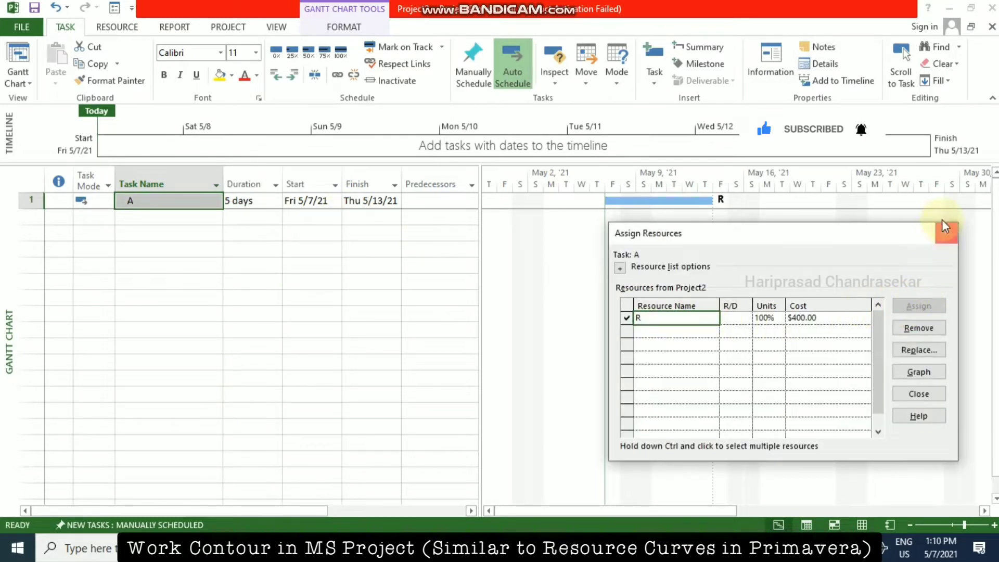
click(946, 232)
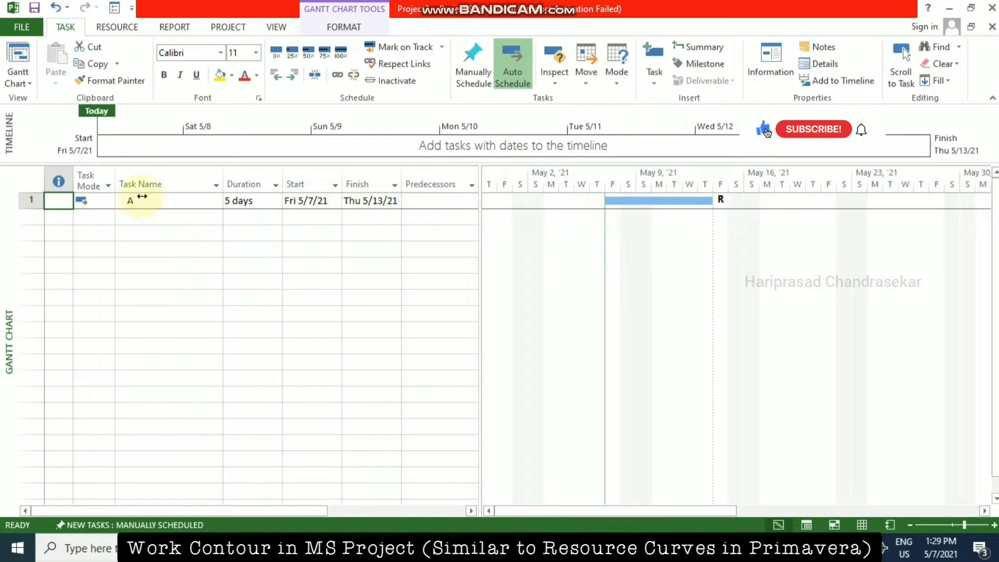
Step: Review the work contour options of R's assignment under task A in Task Usage, keeping Flat
click(807, 525)
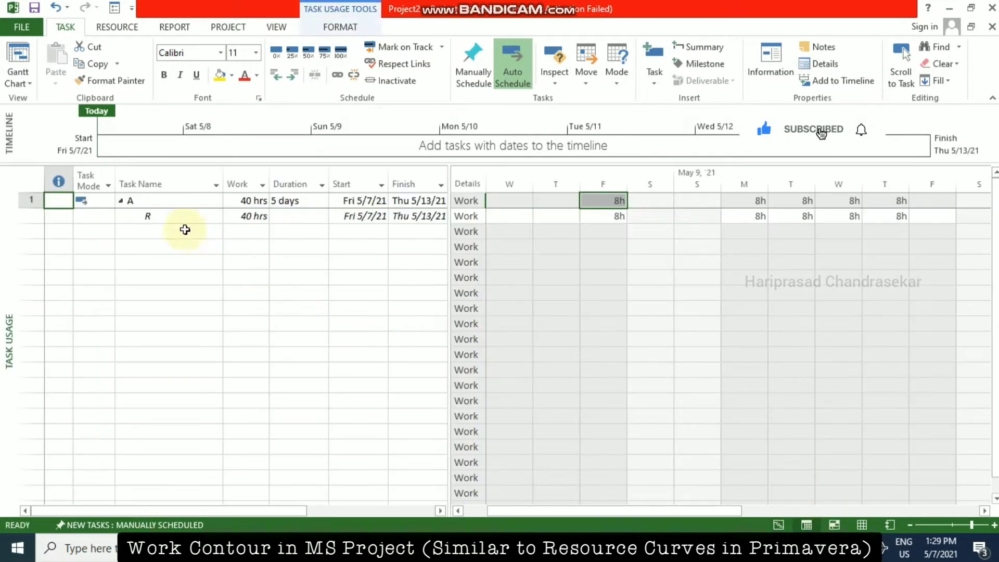
click(152, 216)
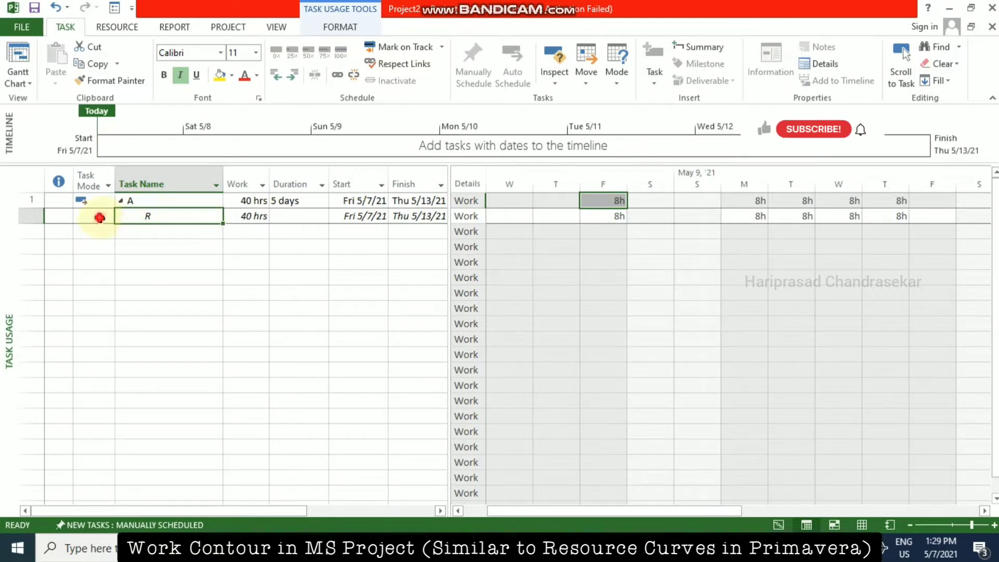
double_click(99, 218)
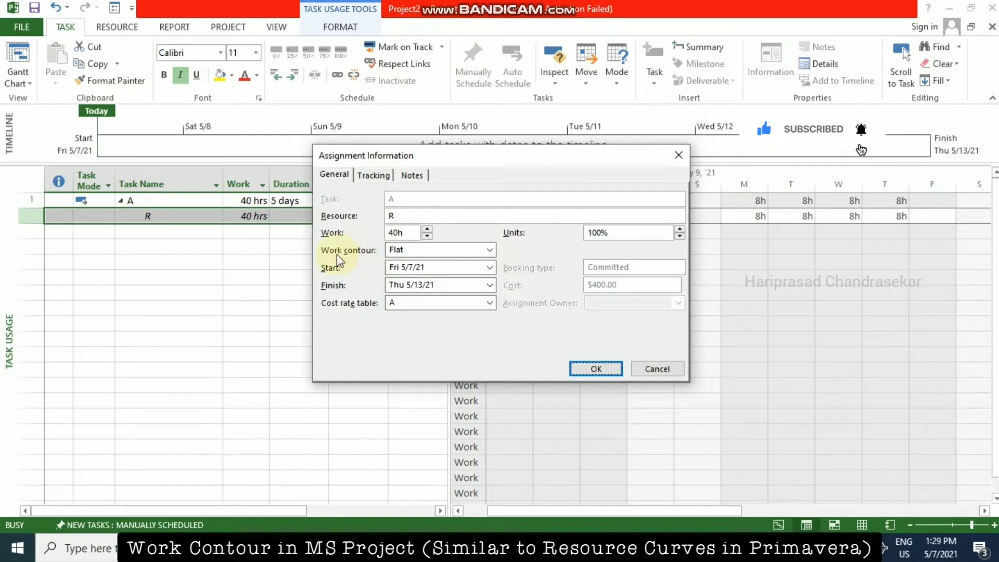
click(490, 250)
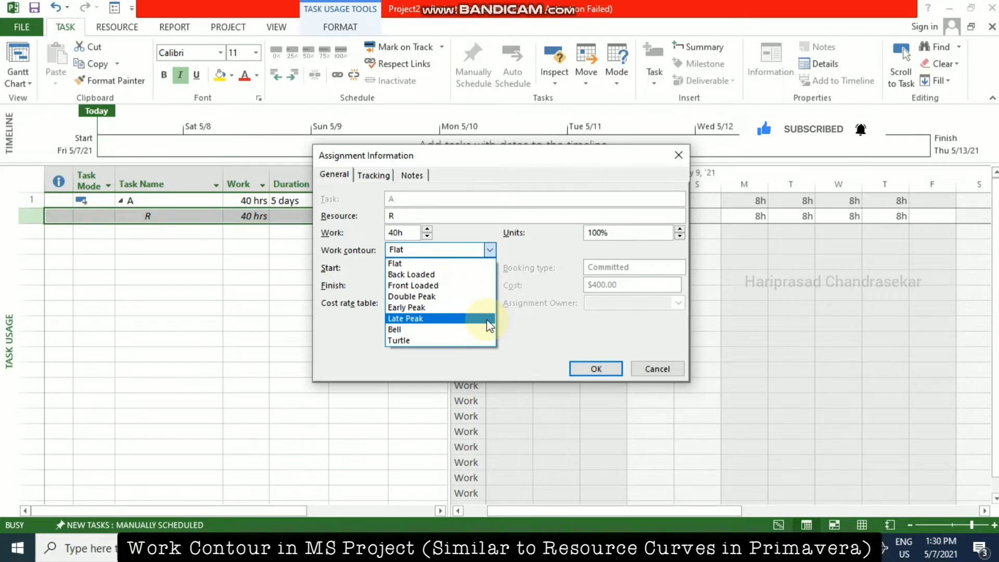
click(445, 264)
click(596, 369)
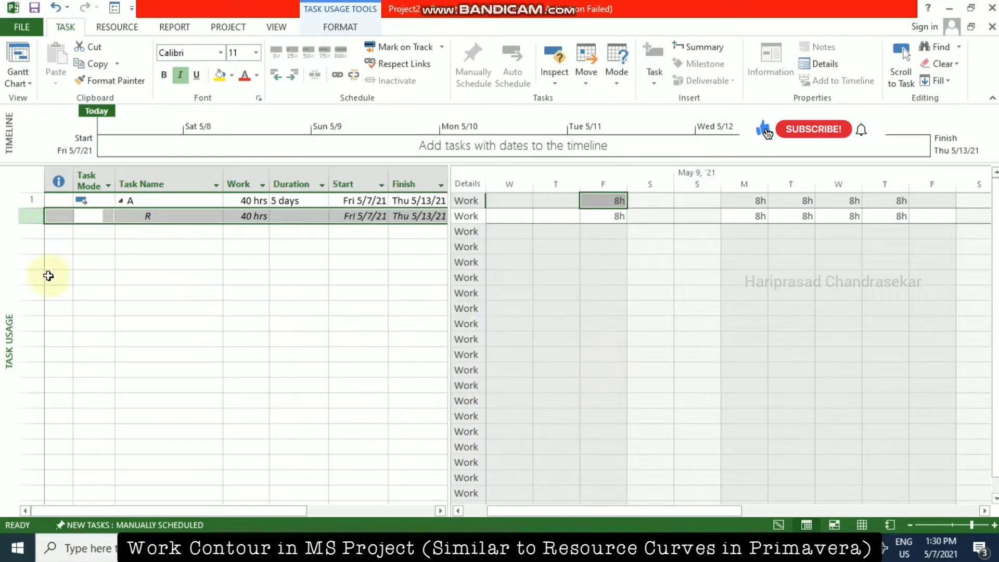
Step: View the Resource Graph for R's flat work distribution and return to the Gantt Chart
right_click(9, 279)
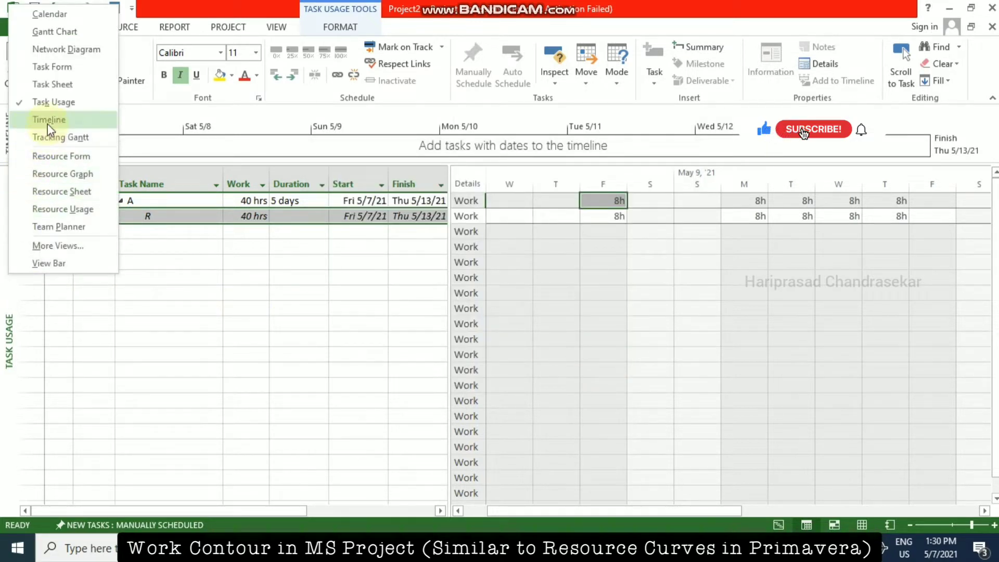
click(57, 173)
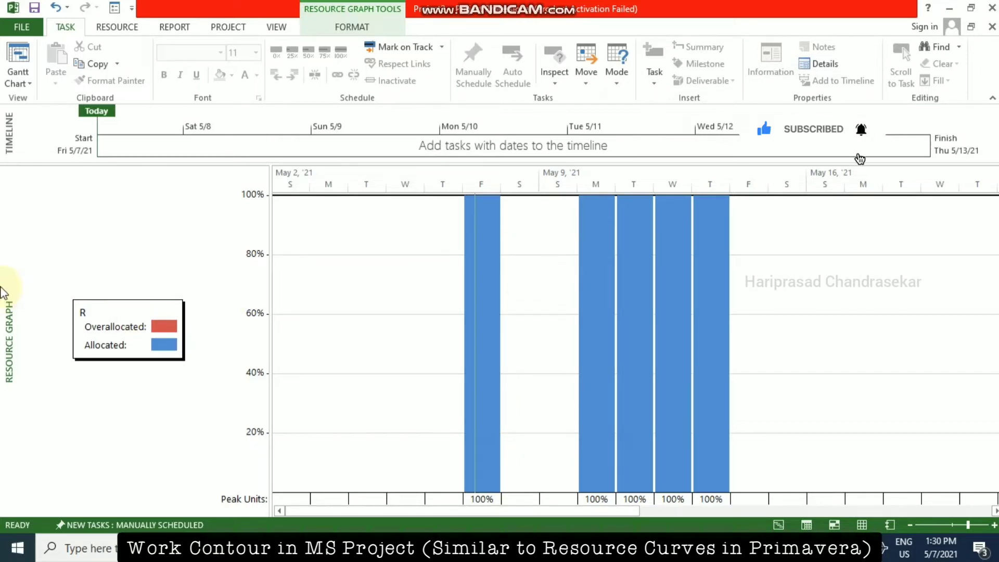
click(778, 524)
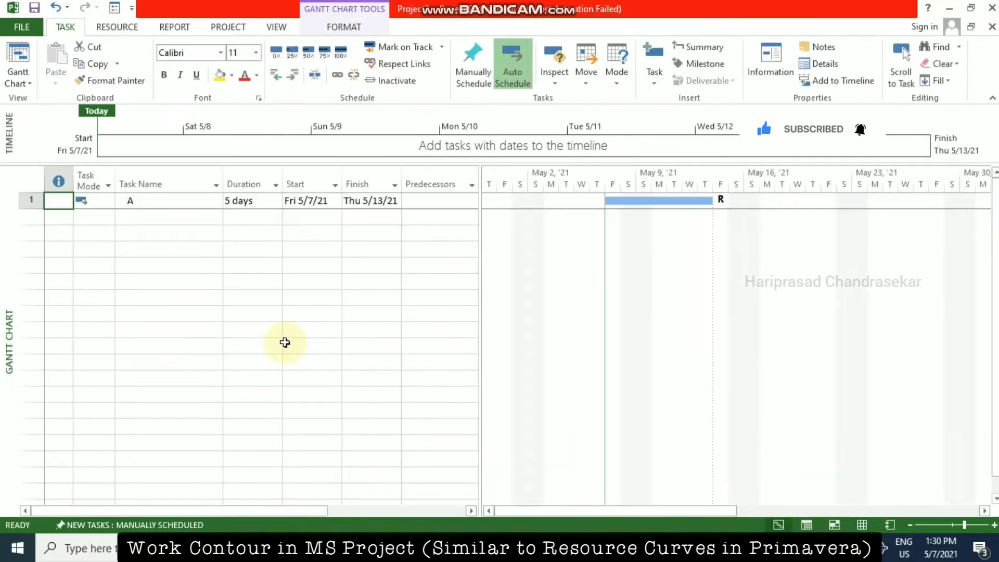
Step: Set the work contour of R's assignment on task A to Back Loaded in Task Usage
click(806, 524)
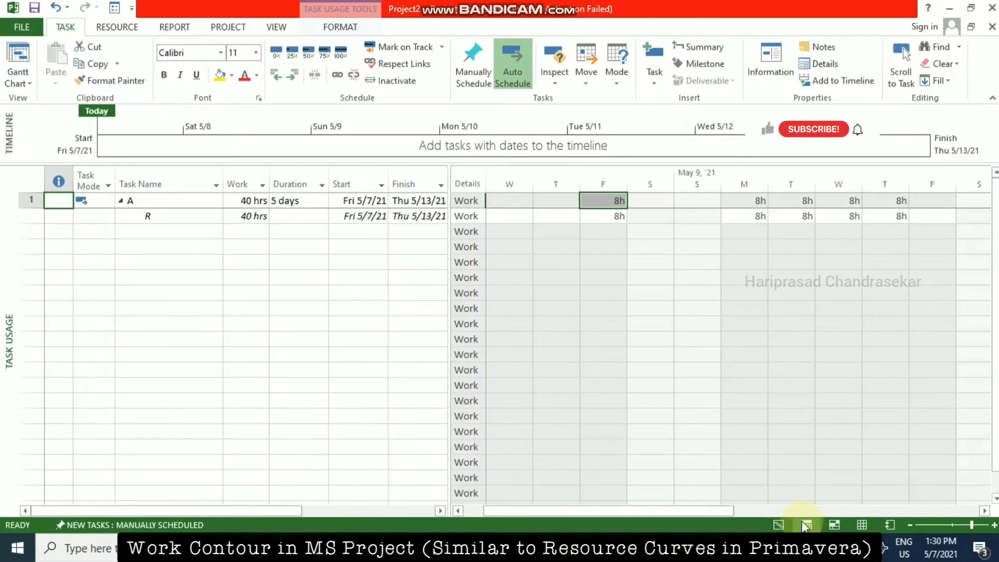
double_click(169, 216)
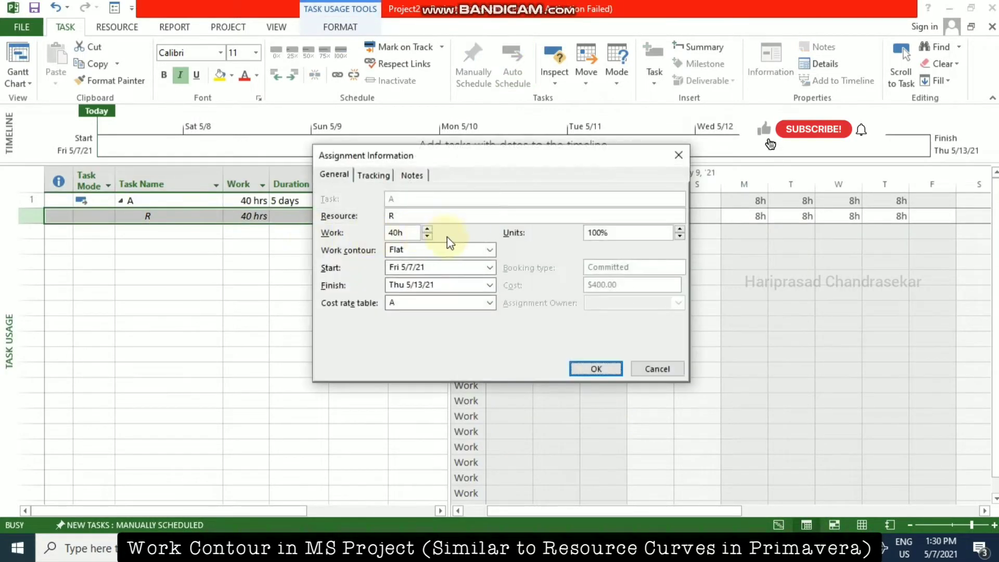
click(490, 250)
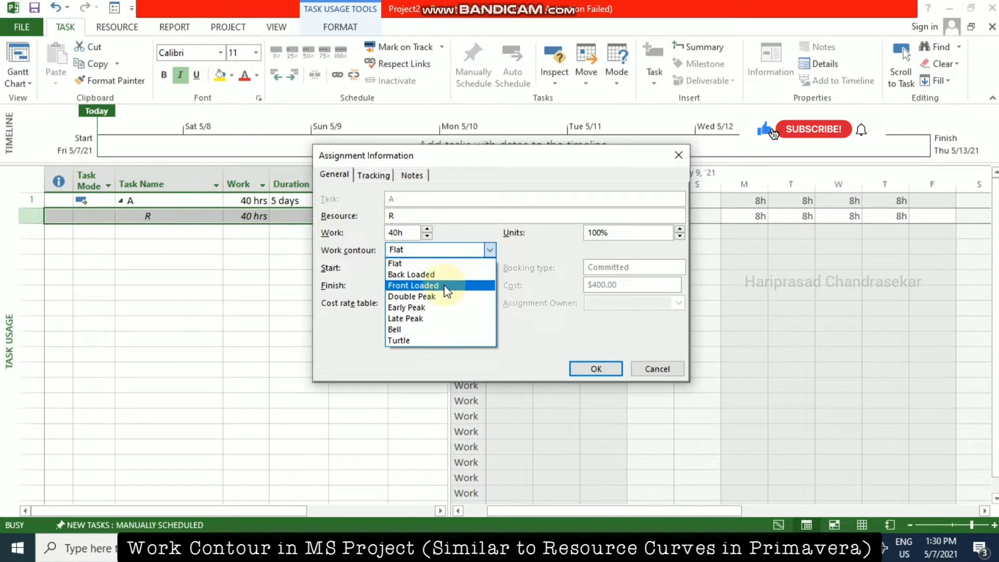
click(423, 274)
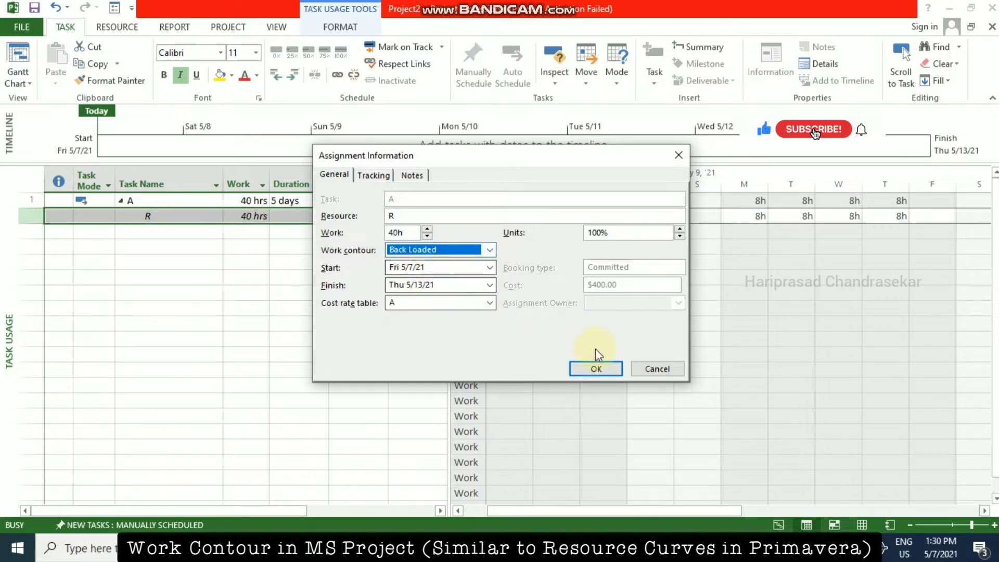
click(597, 368)
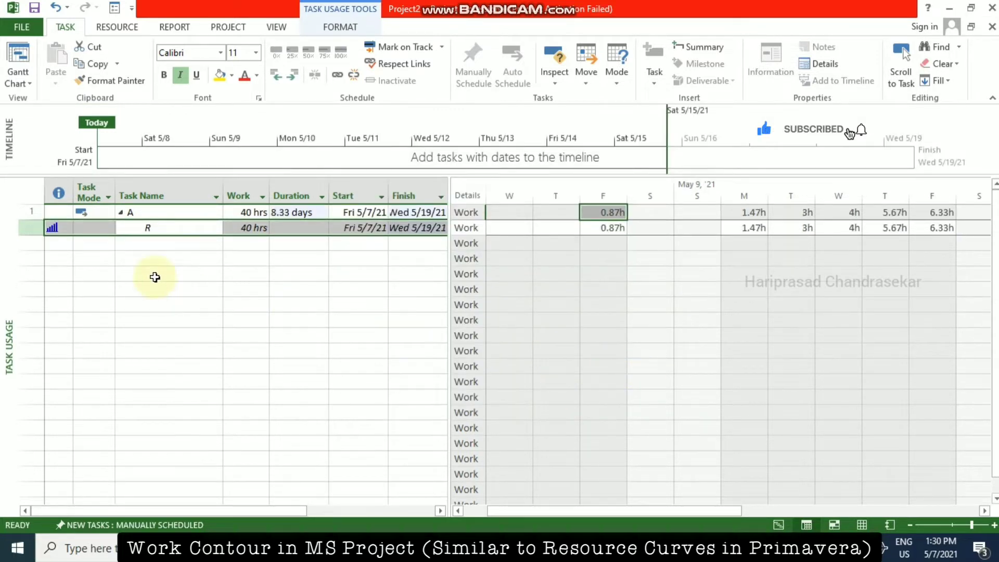
Step: Check the contour indicator on R's assignment and view its back-loaded distribution in the Resource Graph
mouse_move(56, 229)
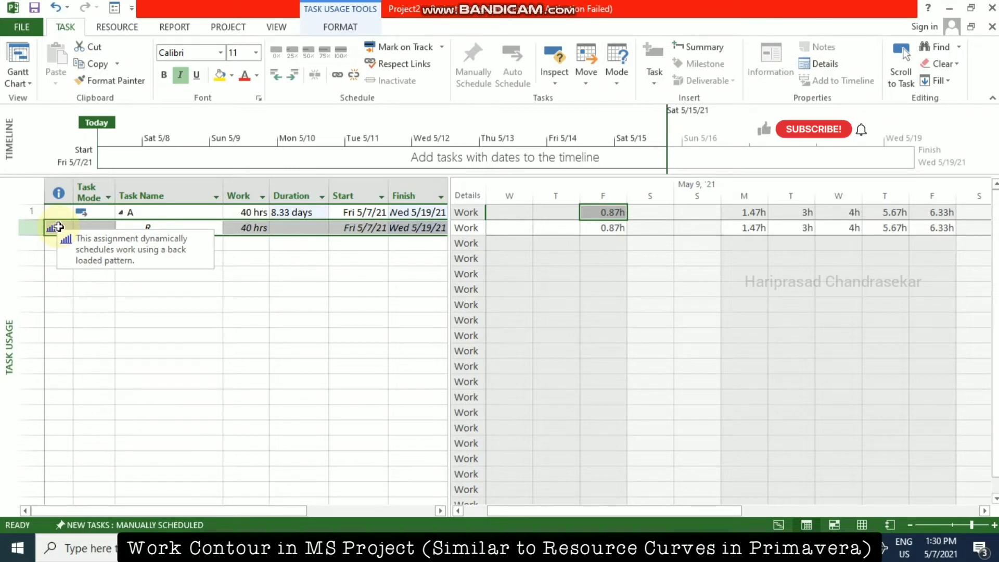
right_click(10, 287)
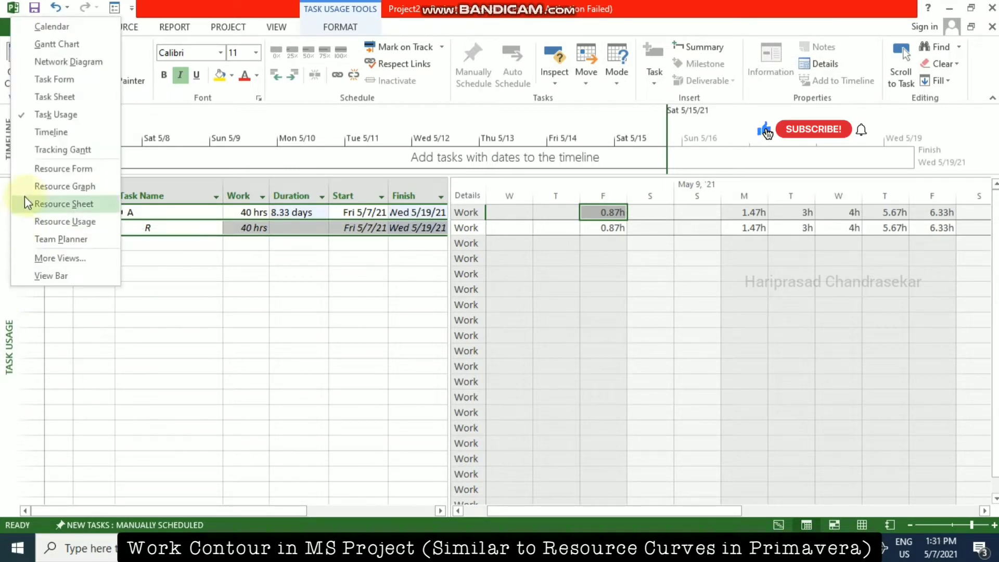
click(53, 186)
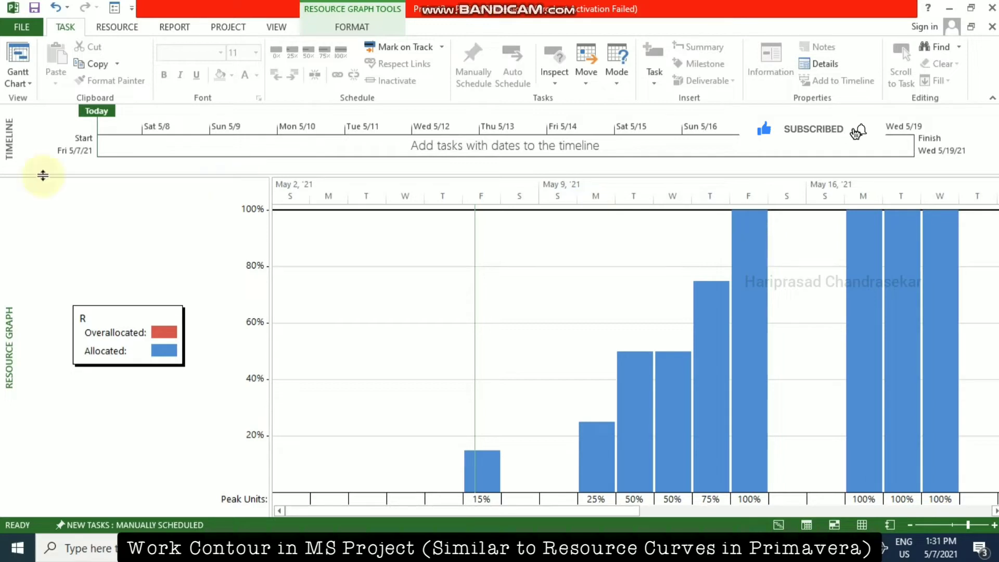
Step: Change the work contour of R's assignment on task A to Bell in Task Usage
click(807, 525)
click(834, 524)
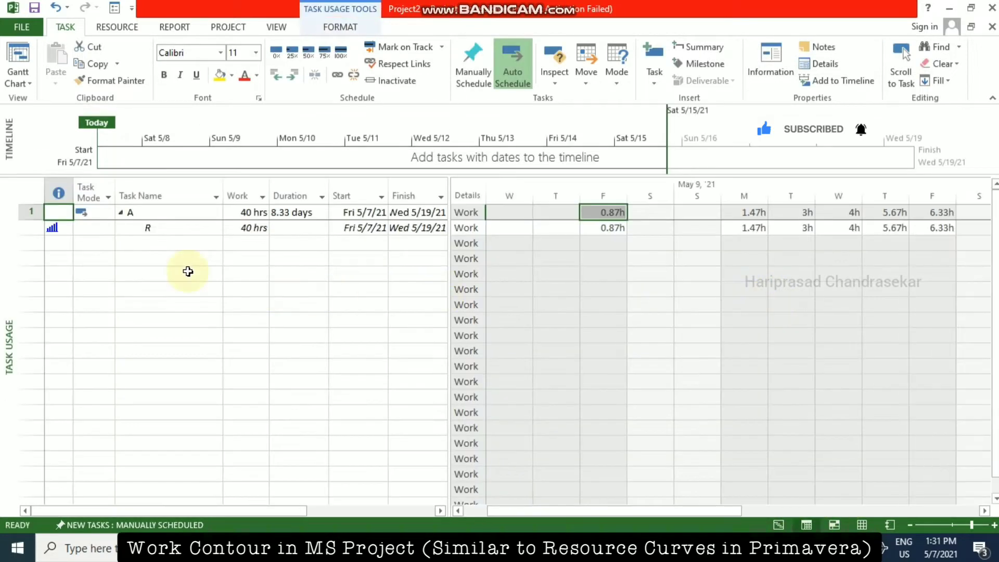
double_click(161, 229)
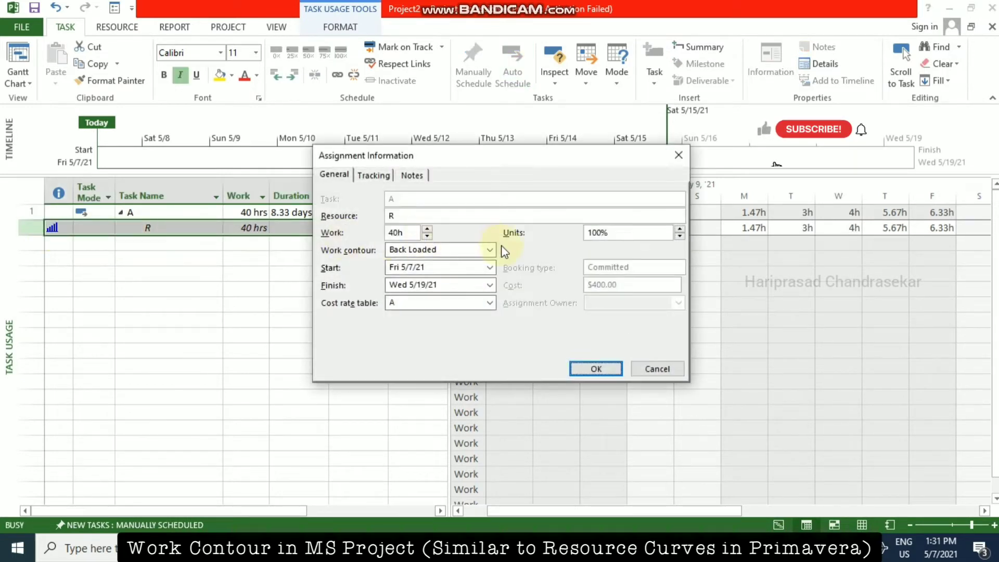
click(489, 250)
click(423, 329)
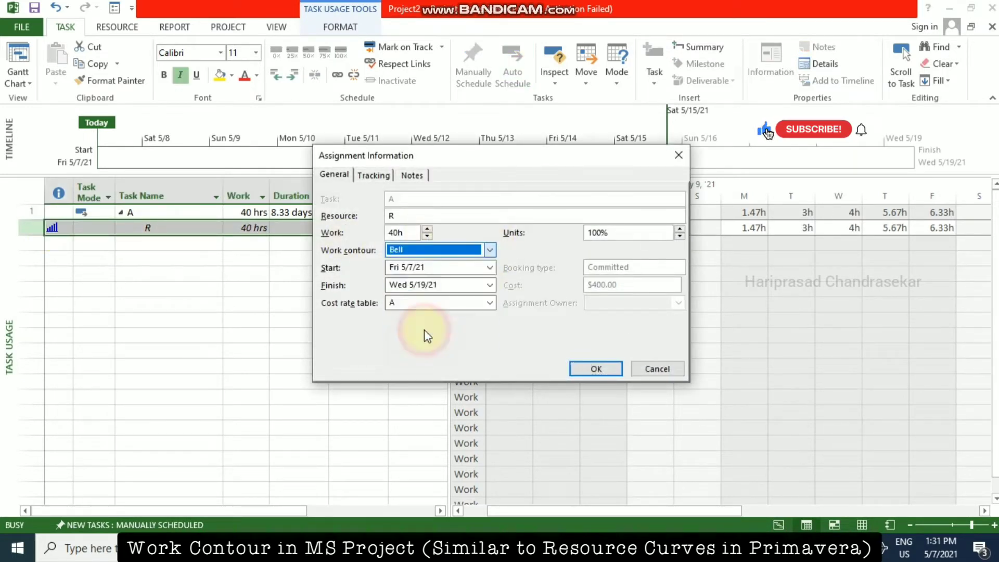
click(596, 368)
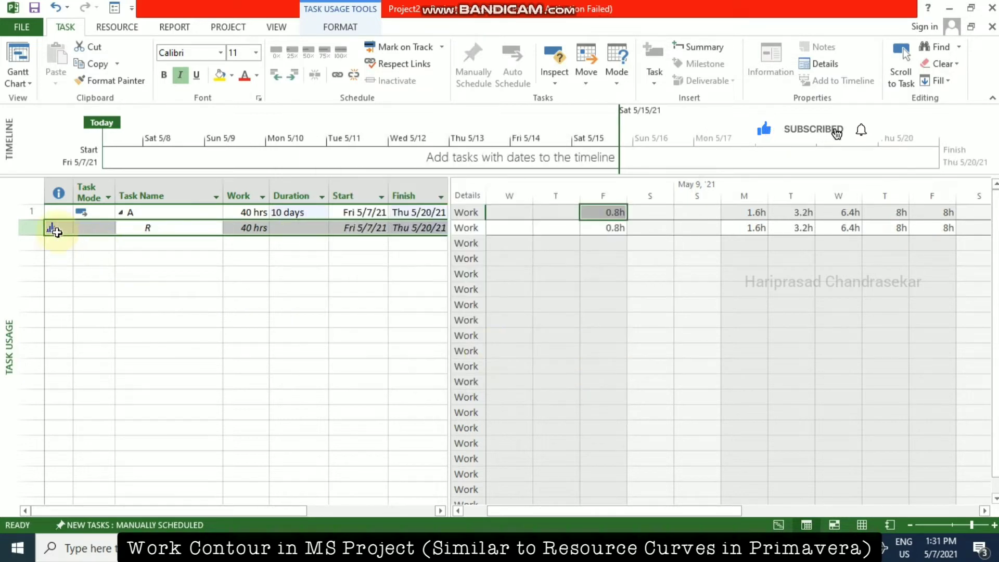
Step: View the bell-shaped work distribution of R in the Resource Graph and return to Task Usage
right_click(6, 264)
click(81, 429)
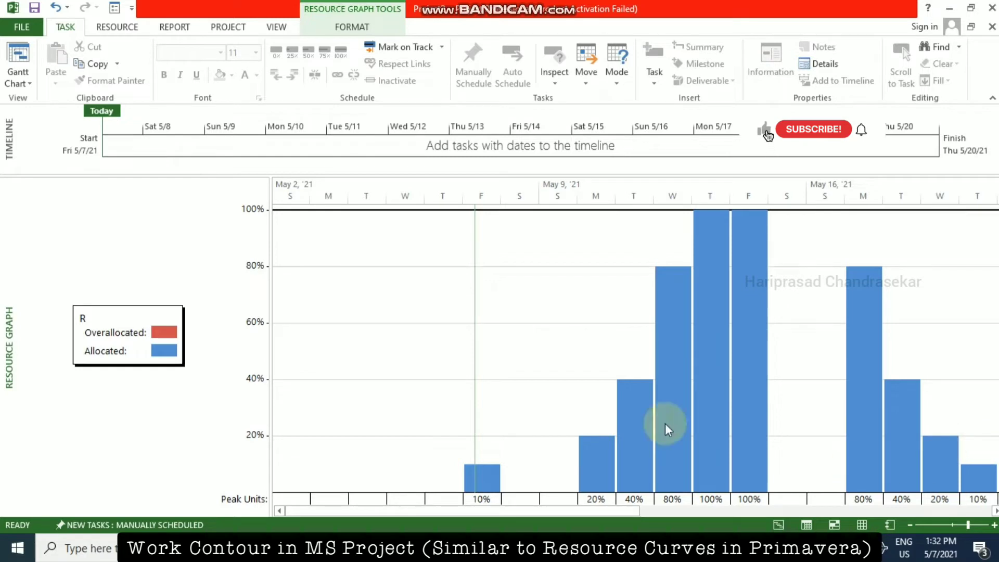
click(806, 524)
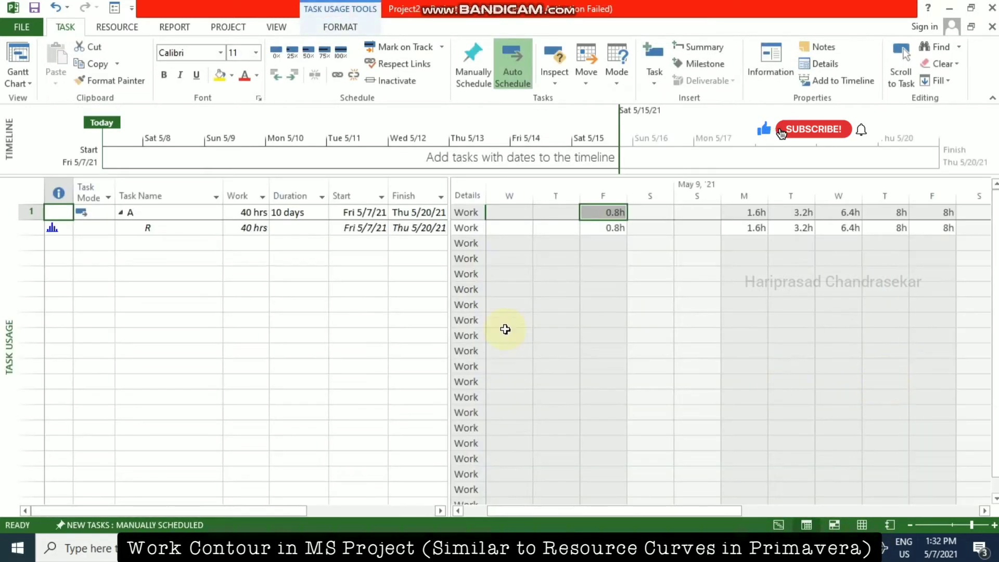
Step: Review the available work contours for R's assignment on task A and keep Bell selected
double_click(171, 230)
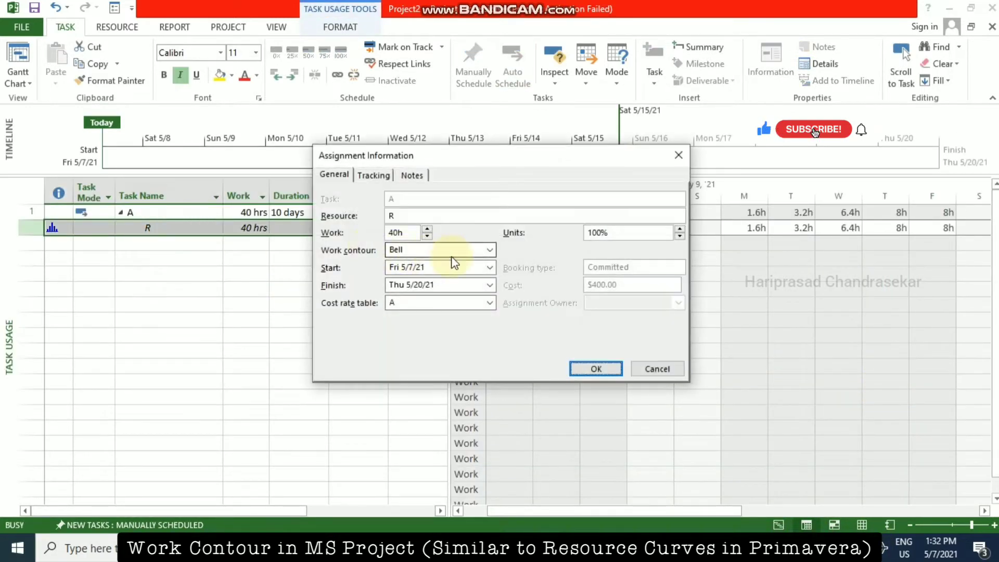
click(490, 249)
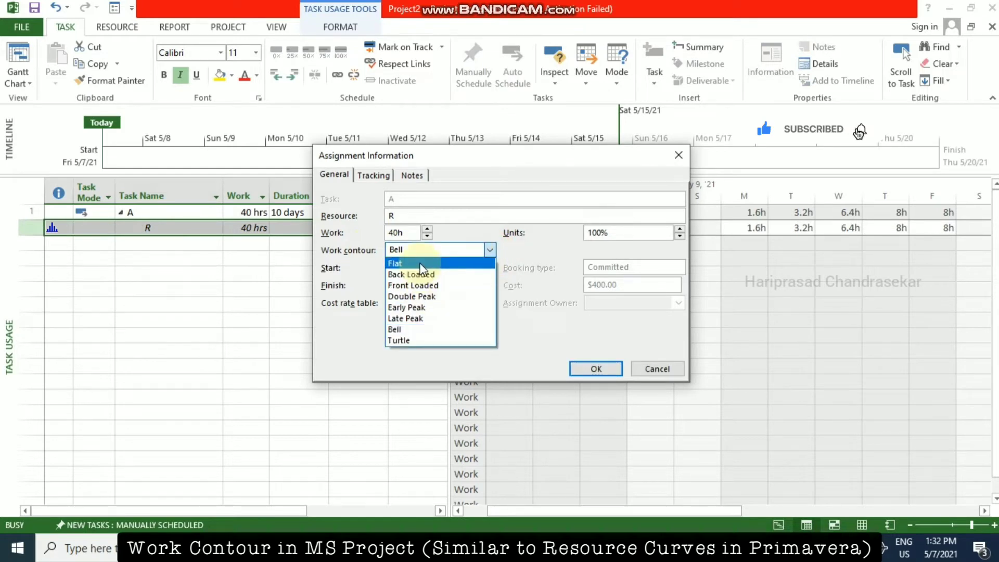
click(508, 327)
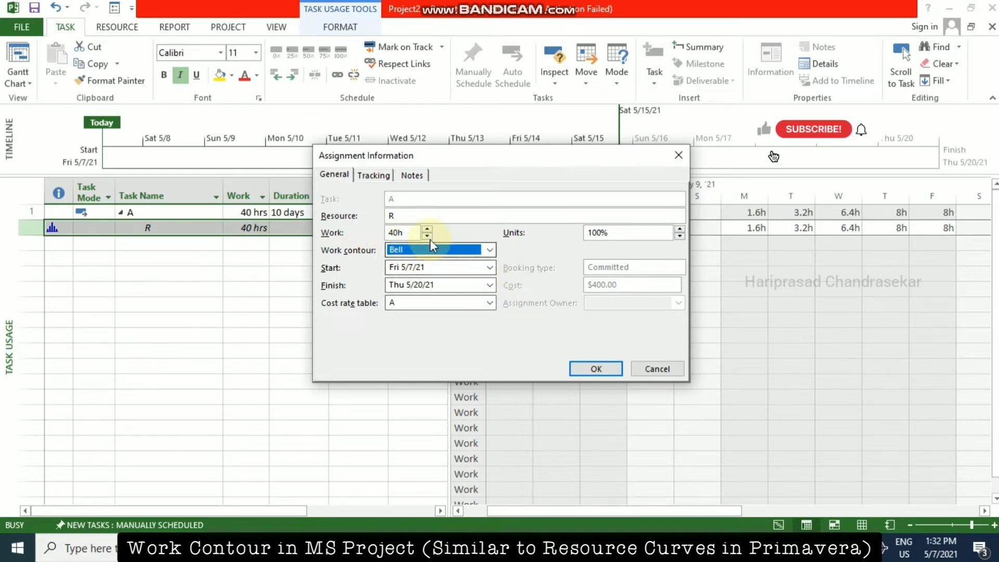
click(595, 369)
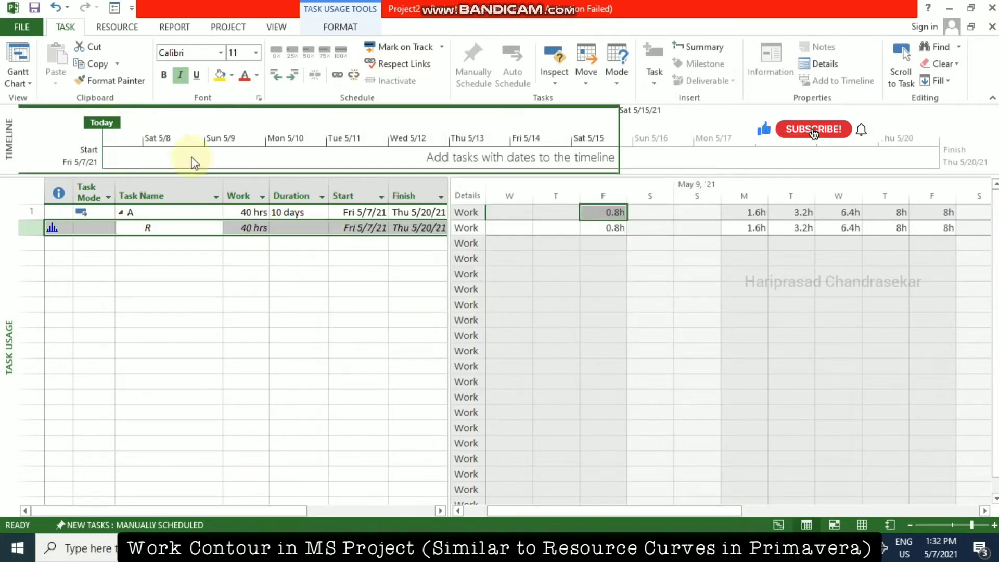
Step: Set task A's duration to 15 days and check the work of R's assignment
click(290, 212)
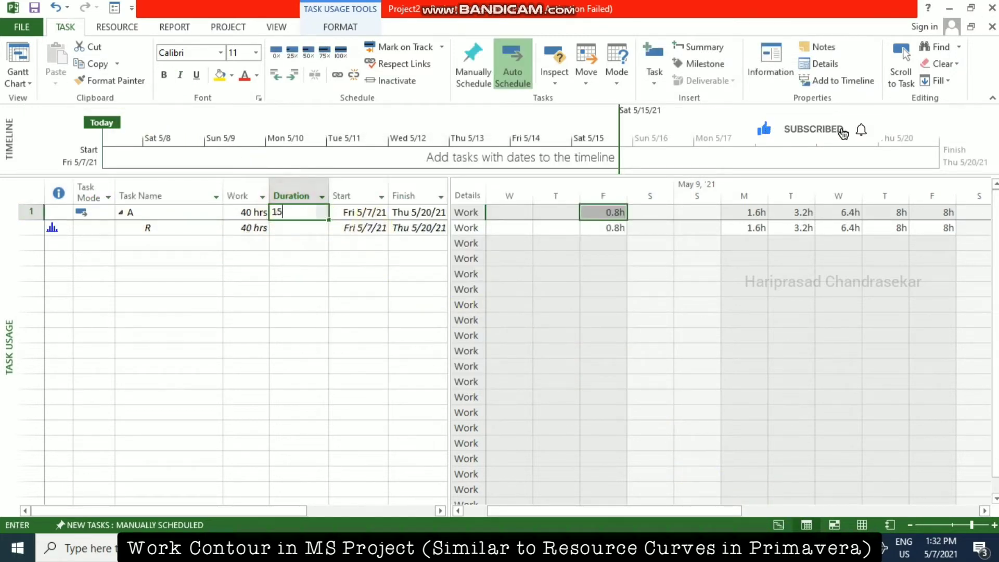
text(15)
key(Return)
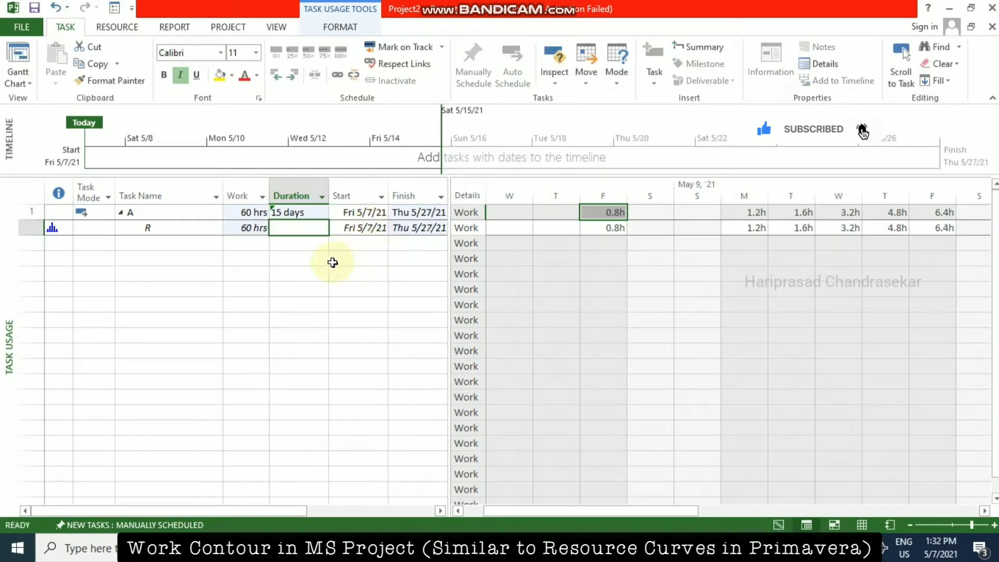
click(252, 228)
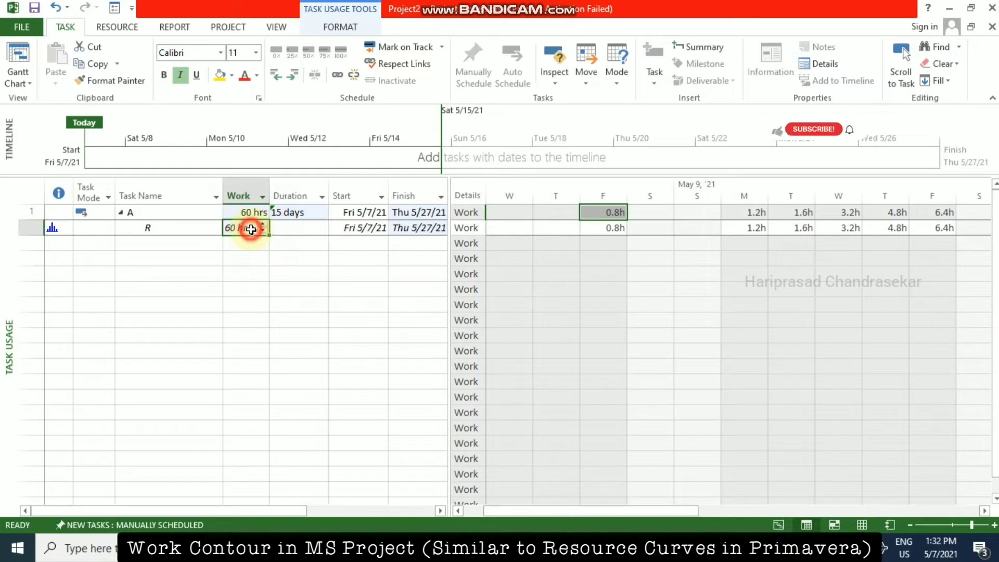
click(289, 230)
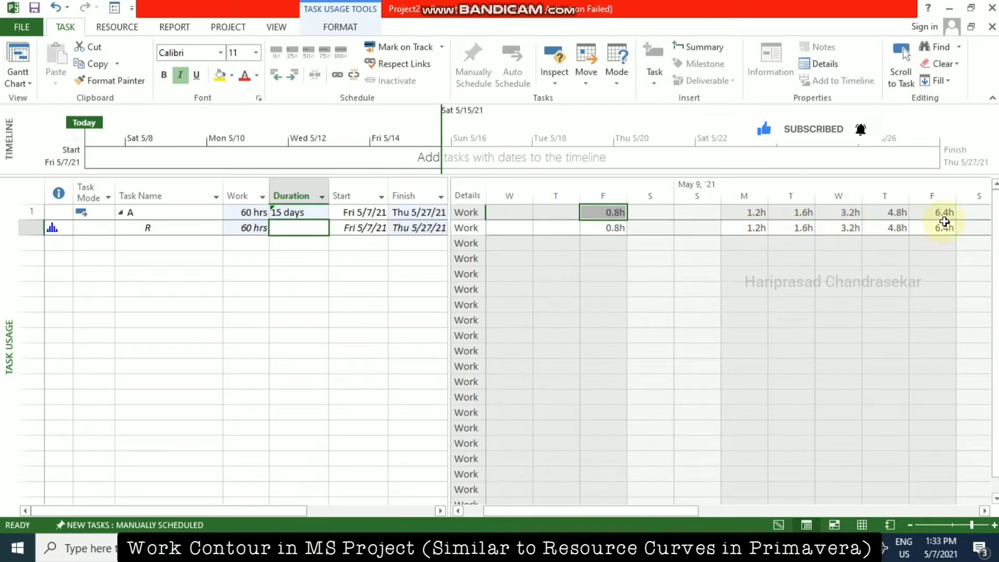
Step: Examine R's daily work distribution across the whole extended task in Task Usage and view it in the Resource Graph
click(984, 511)
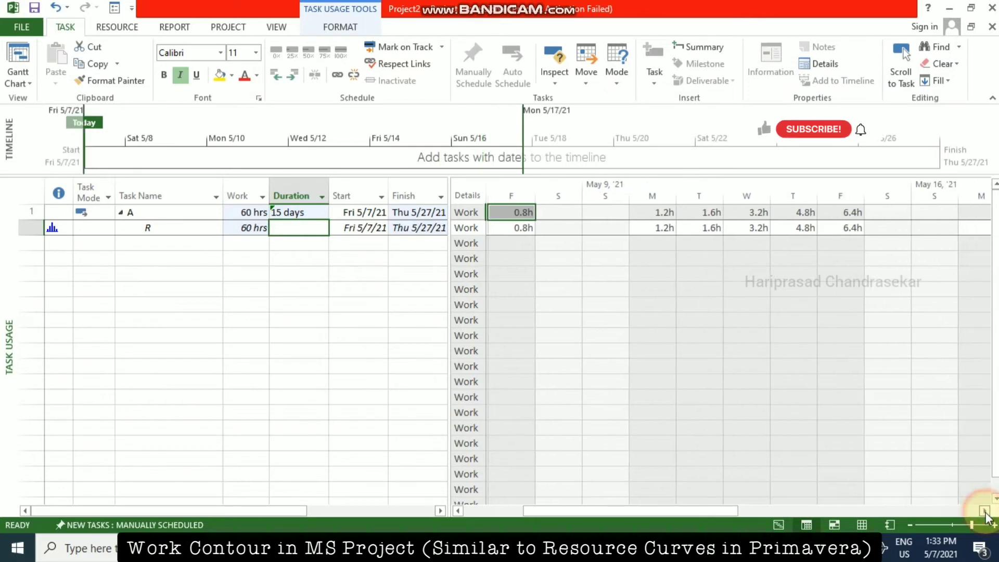
click(985, 511)
click(984, 511)
click(984, 511)
click(984, 511)
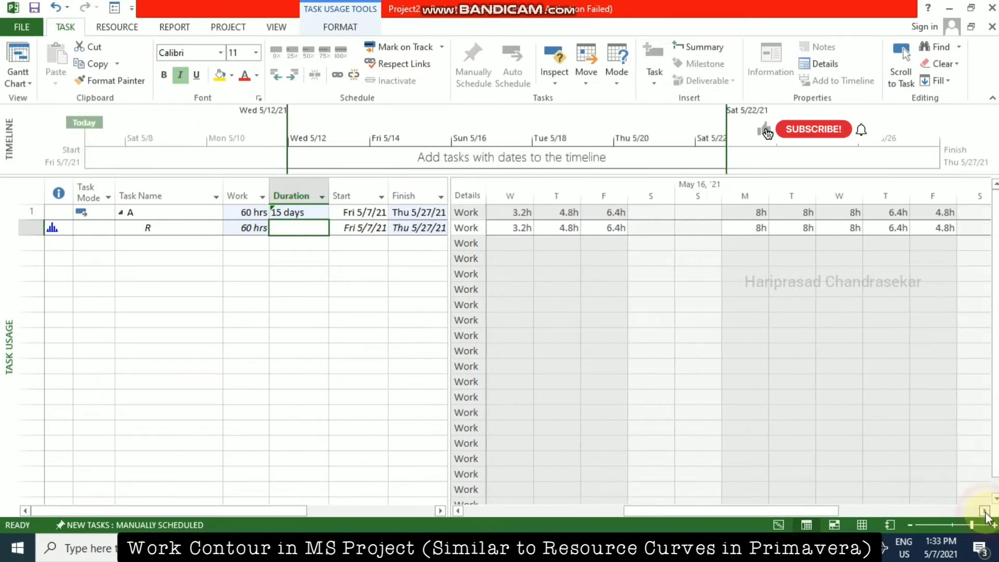
click(985, 511)
click(985, 511)
click(985, 511)
click(985, 511)
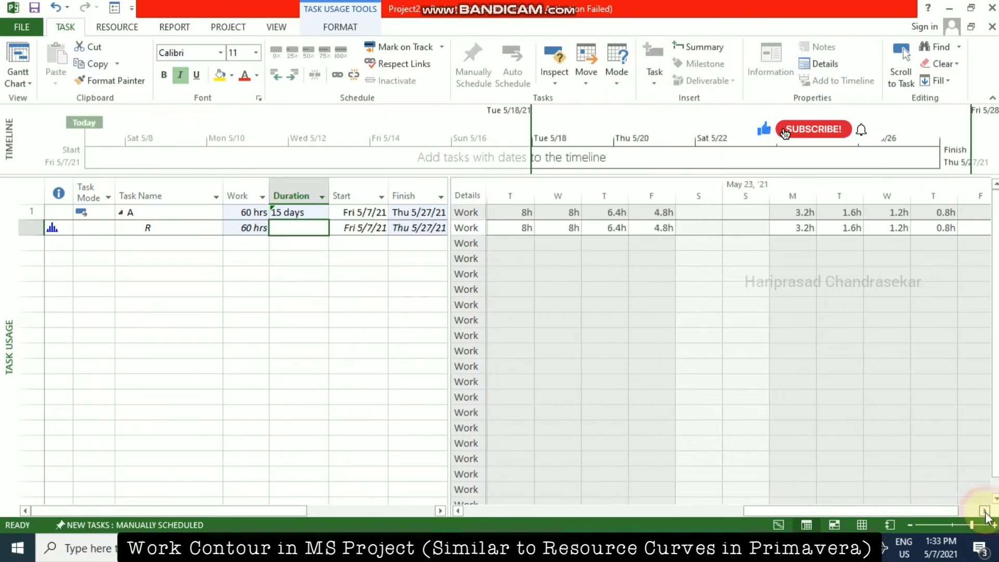
click(984, 511)
right_click(7, 296)
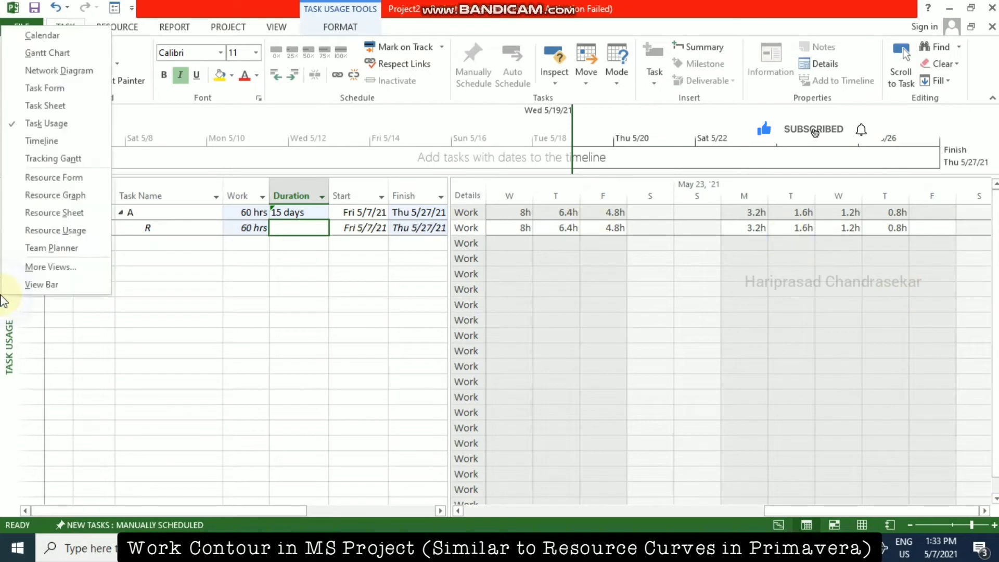
click(70, 196)
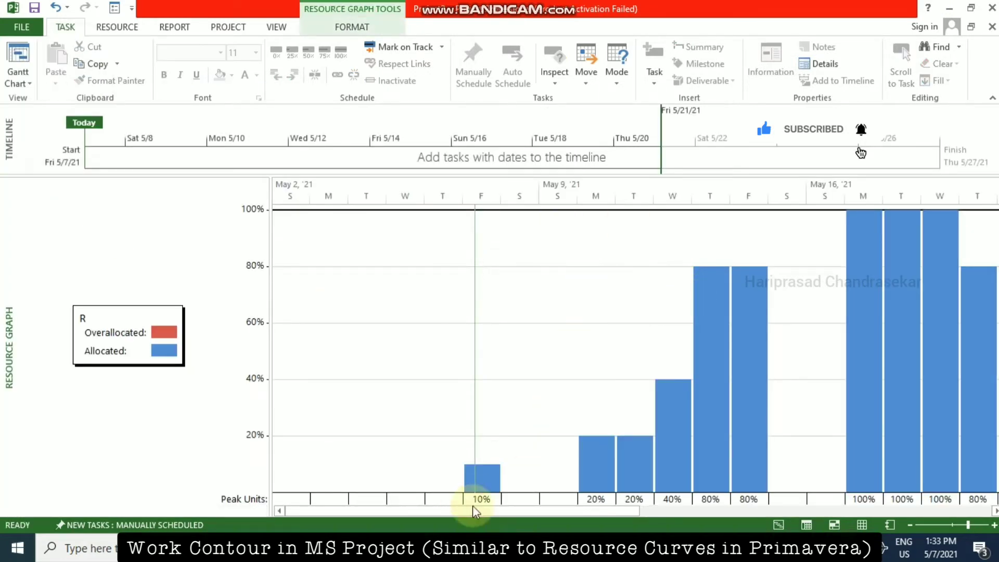
Step: Show Task Usage and check the work contour of R's assignment on the 5-day task A
click(804, 525)
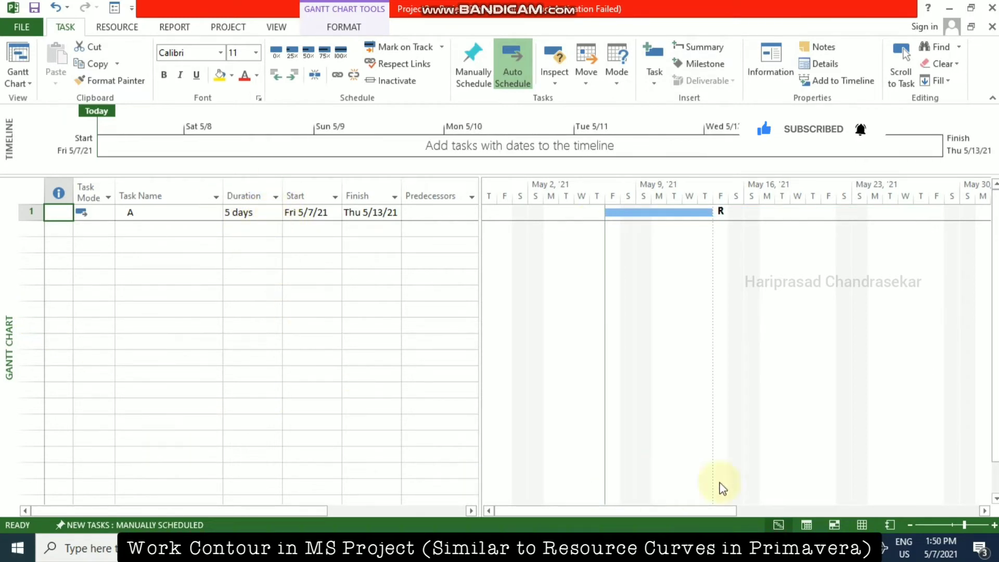
click(806, 525)
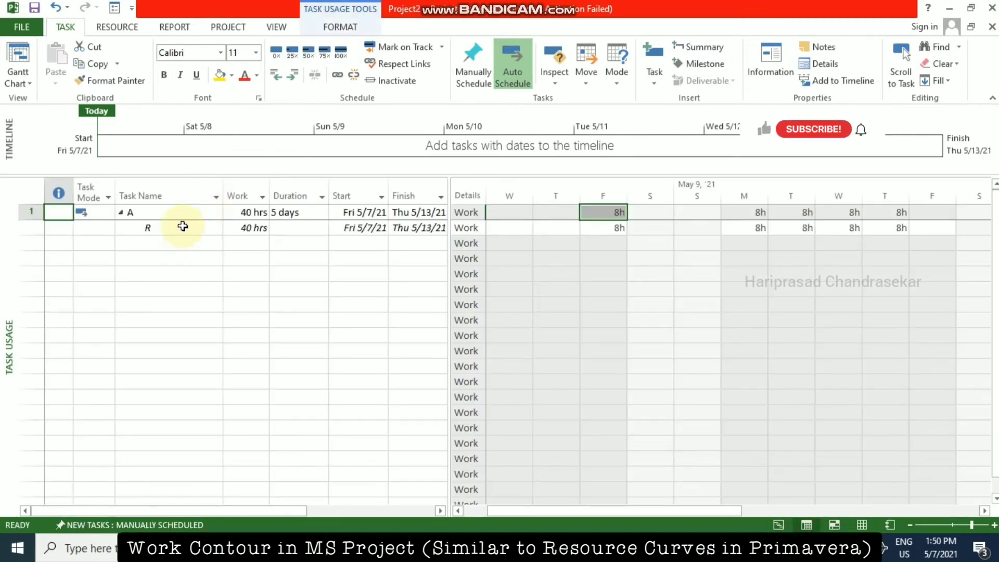
double_click(183, 226)
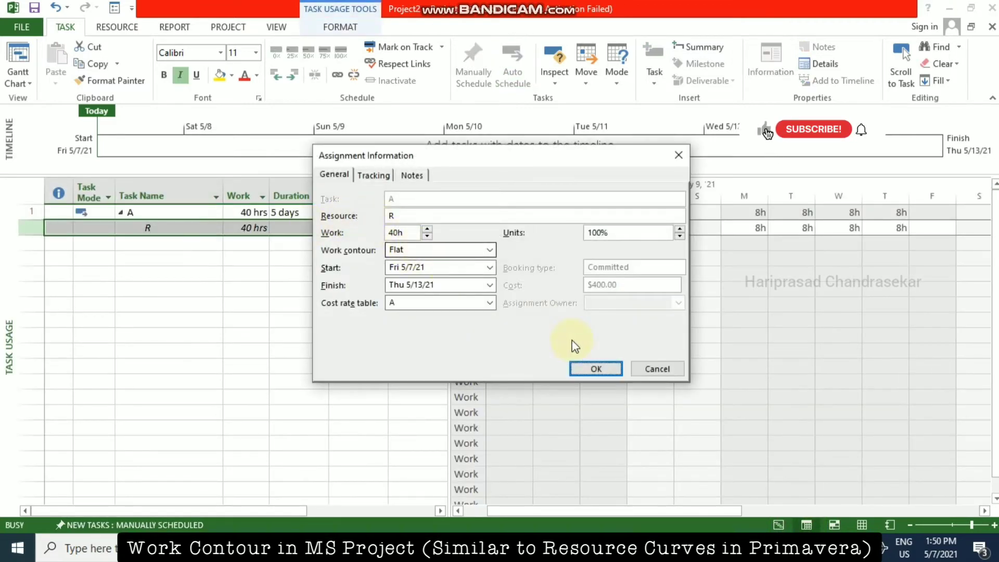
click(595, 369)
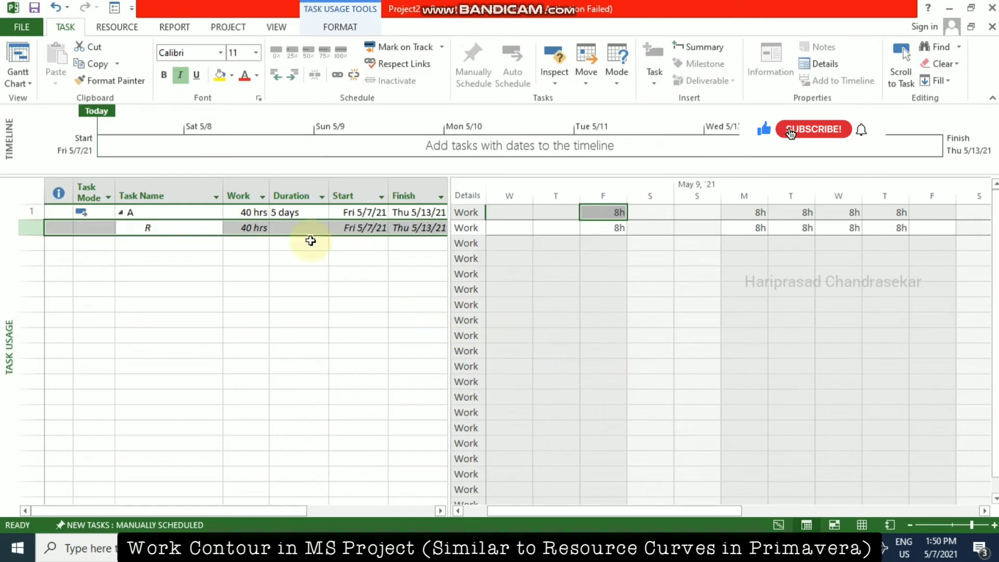
Step: Set the work contour of R's assignment on the 5-day task A to Back Loaded
double_click(158, 230)
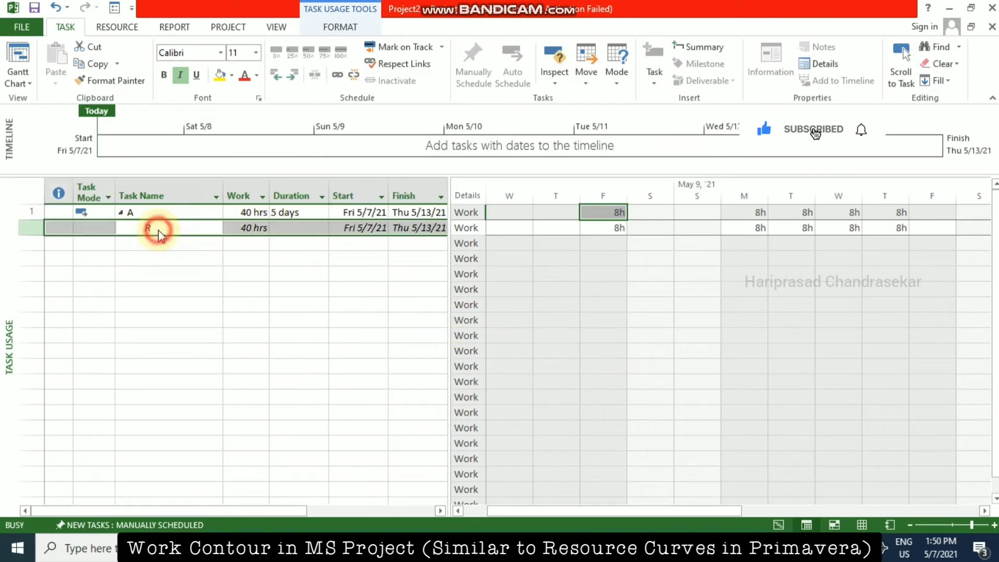
click(446, 248)
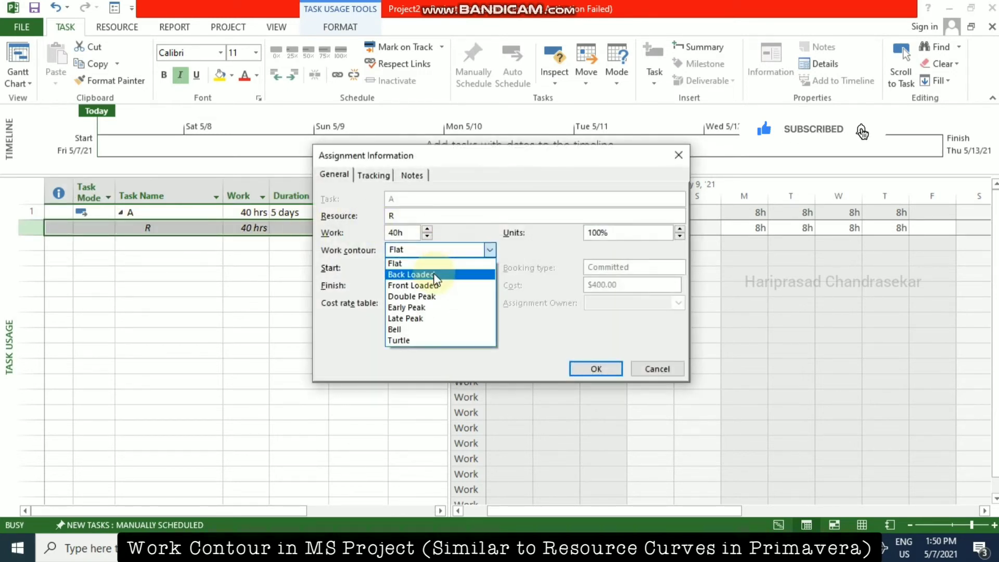
click(439, 271)
drag(528, 156, 707, 149)
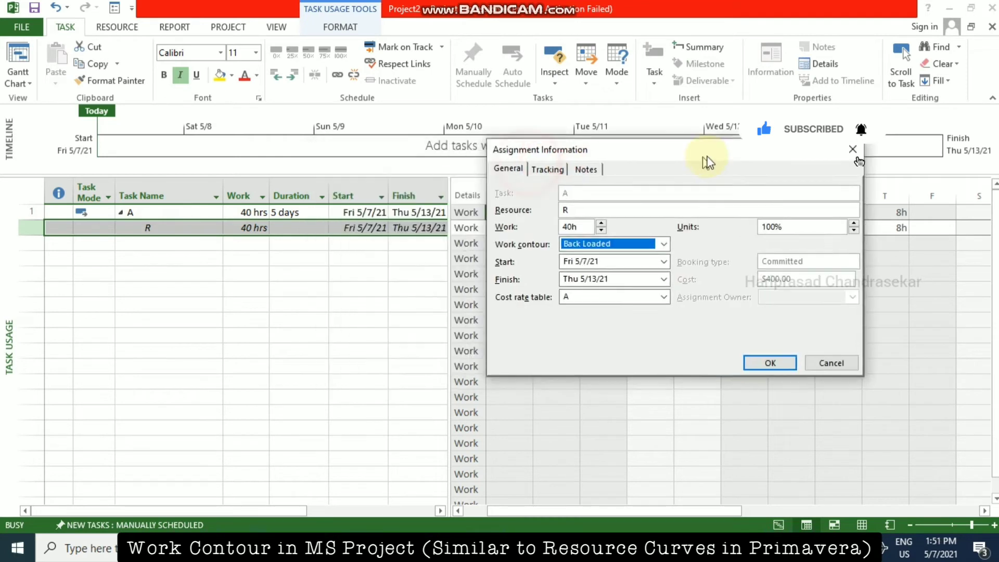
click(773, 361)
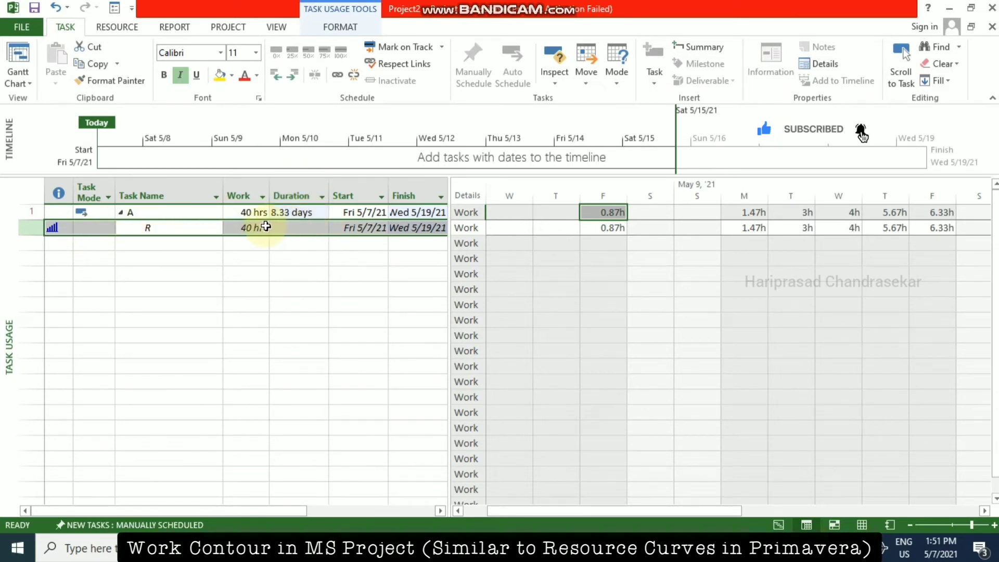
Step: Change the work contour of R's assignment on task A from Back Loaded to Bell
double_click(253, 226)
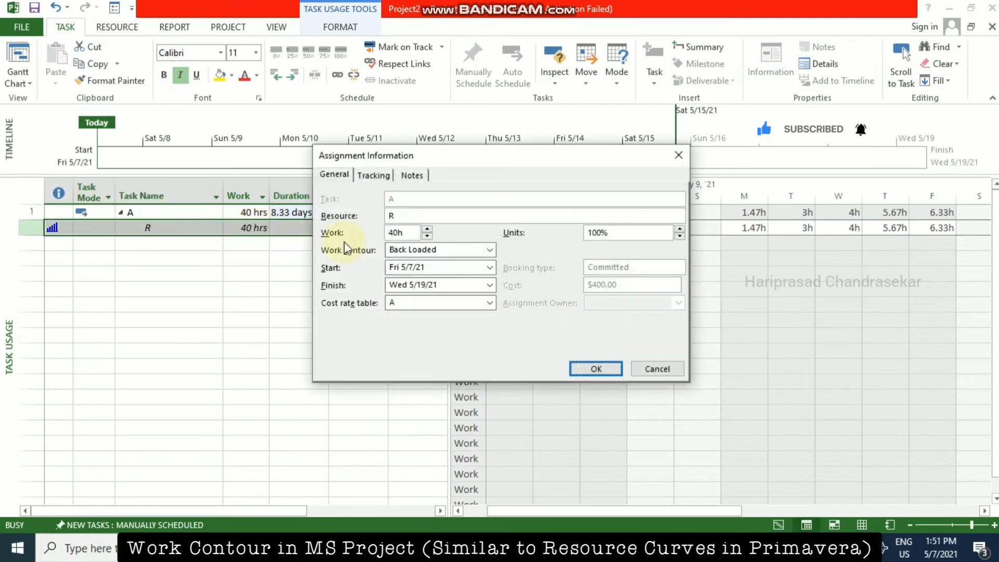
click(487, 251)
click(412, 329)
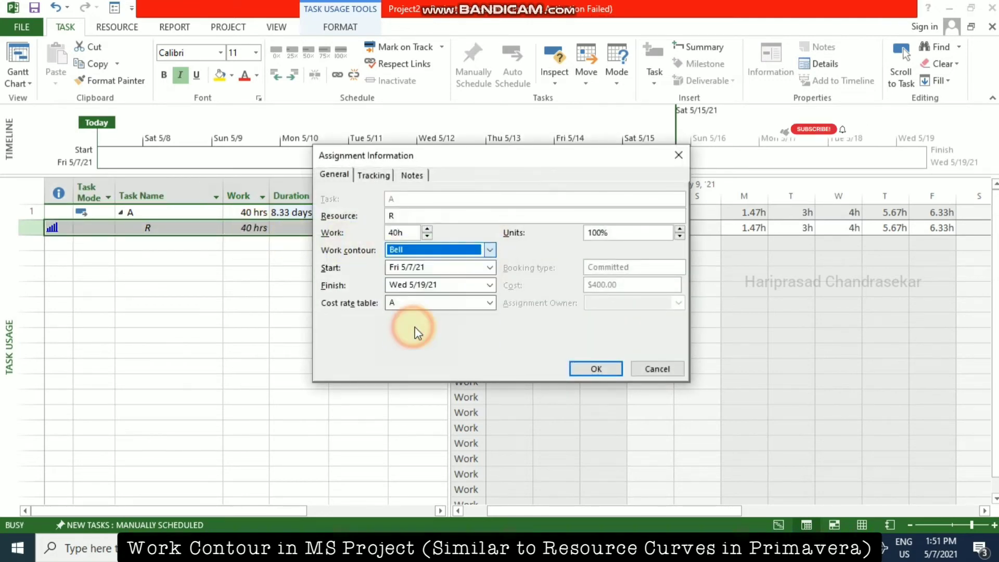
click(593, 368)
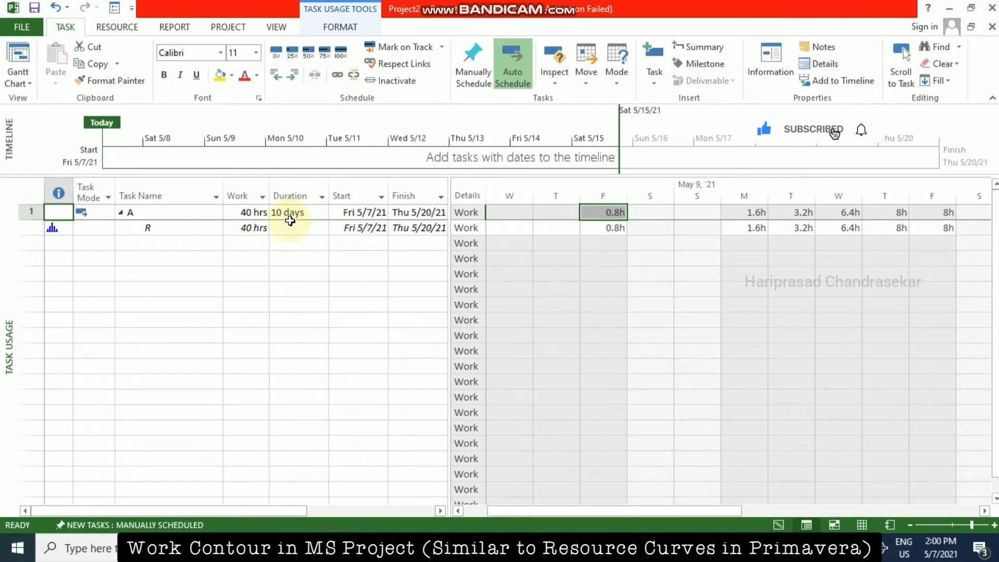
Step: Review the task type options in task A's advanced task information and keep Fixed Units
double_click(144, 212)
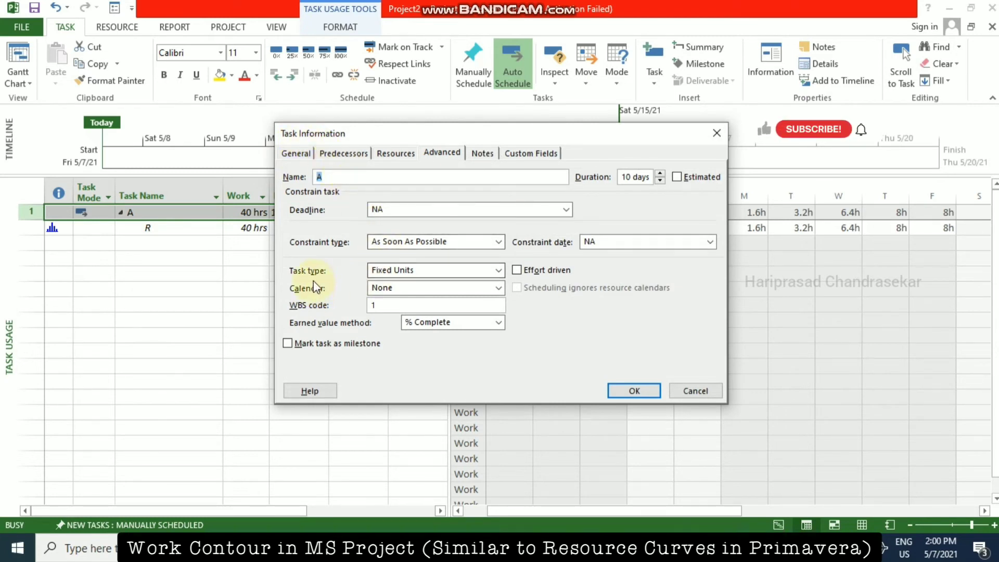
click(499, 270)
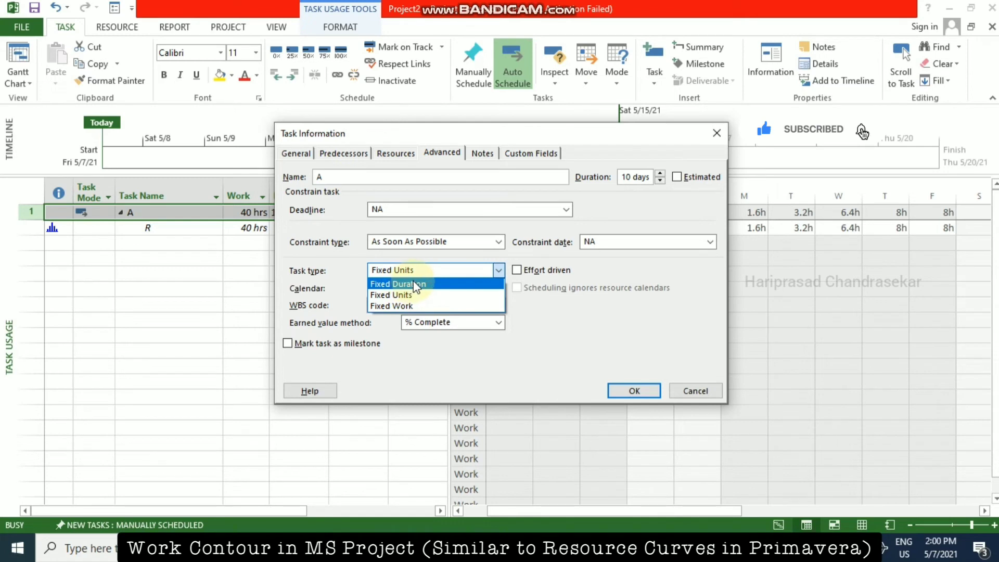
click(593, 326)
click(637, 390)
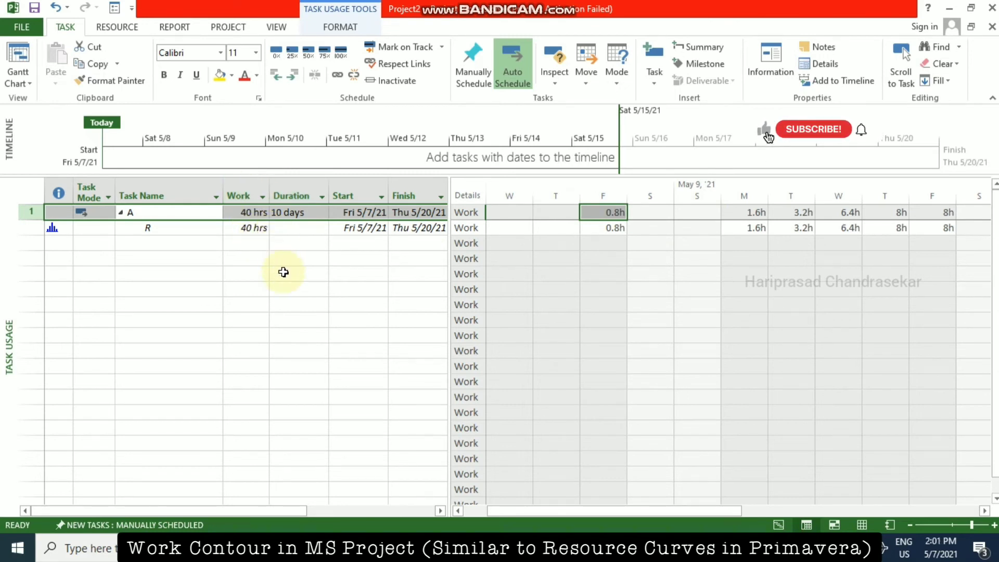
Step: Set the task type of task A to Fixed Duration
double_click(183, 214)
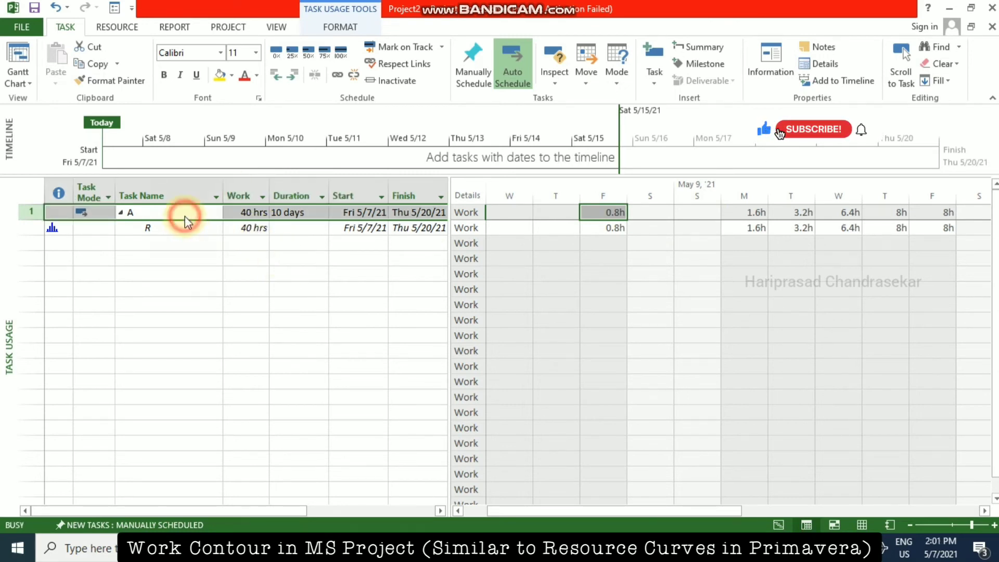
click(411, 271)
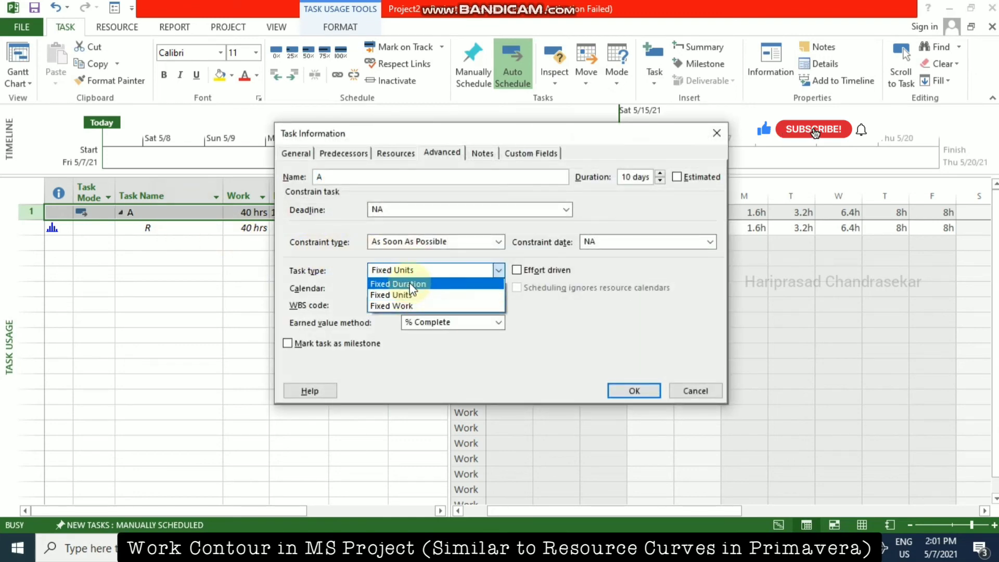
click(414, 292)
click(632, 391)
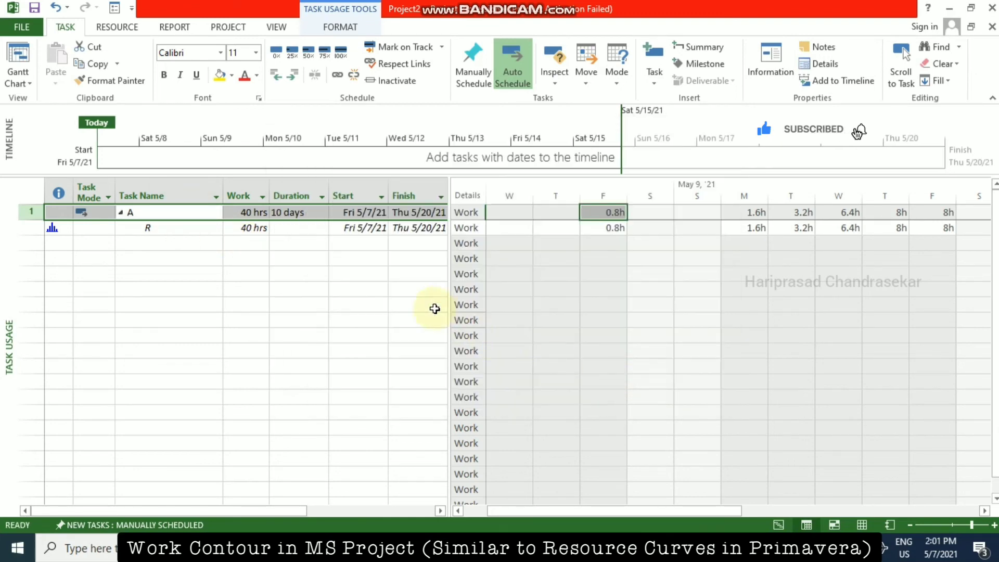
Step: Set task A's duration to 5 days and check the work of R's assignment
click(293, 214)
text(5)
key(Return)
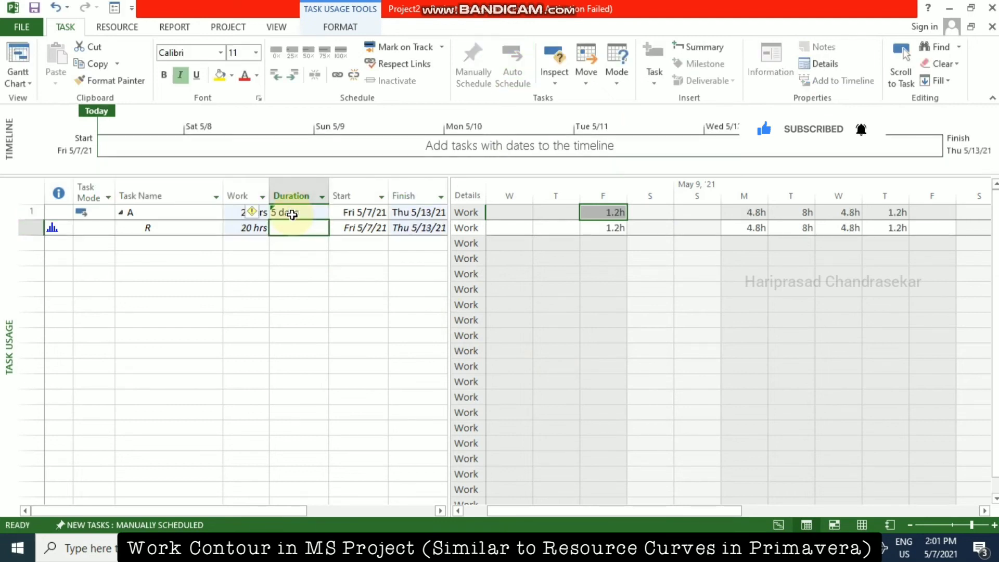
click(251, 228)
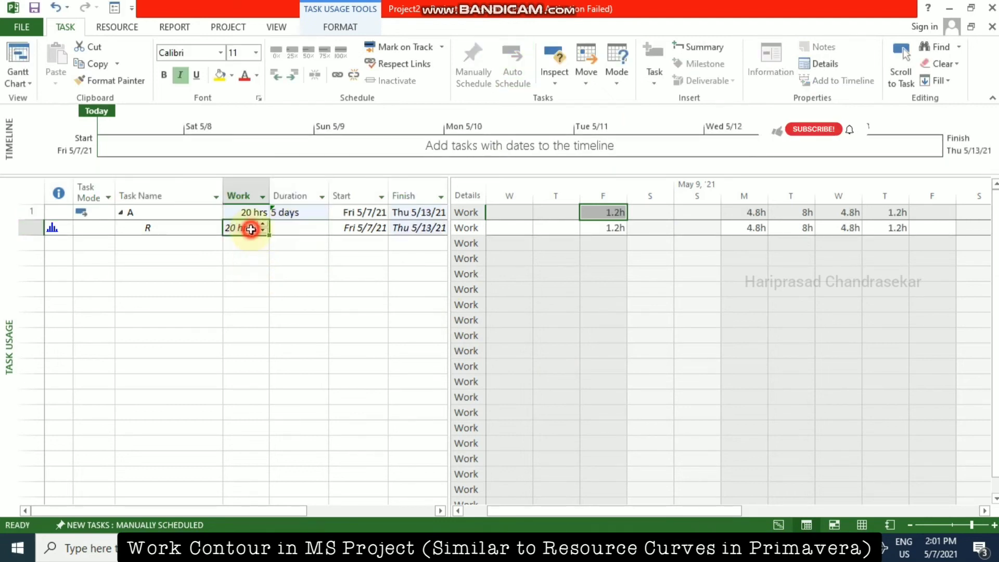
click(249, 251)
click(245, 230)
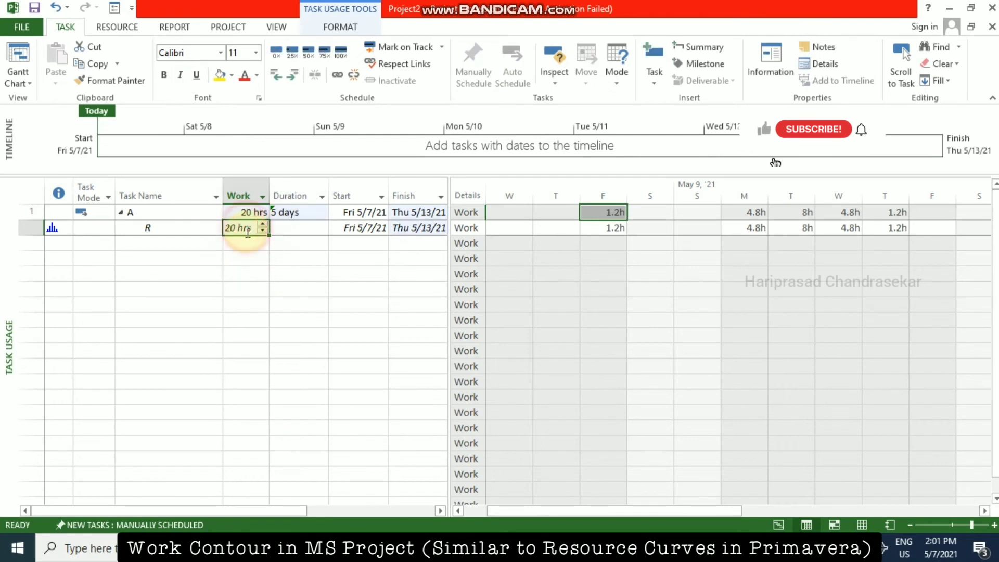
click(250, 247)
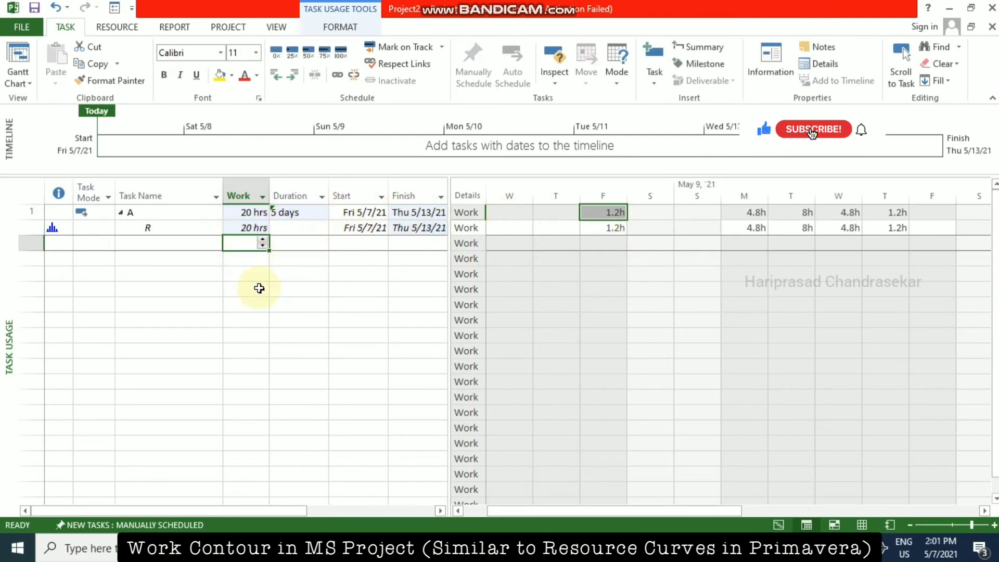
click(286, 213)
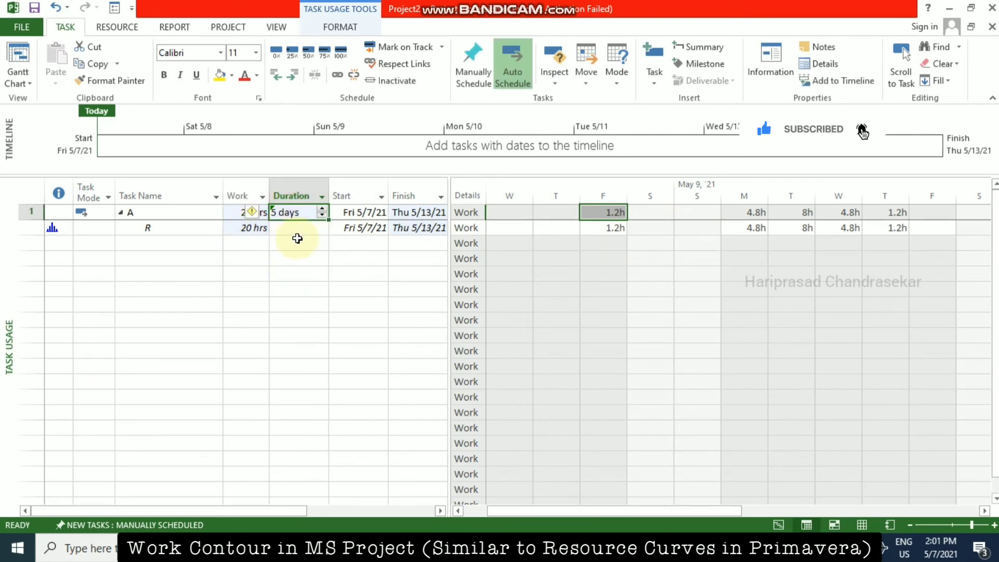
Step: Change the work contour of R's assignment on task A from Bell to Flat
click(146, 228)
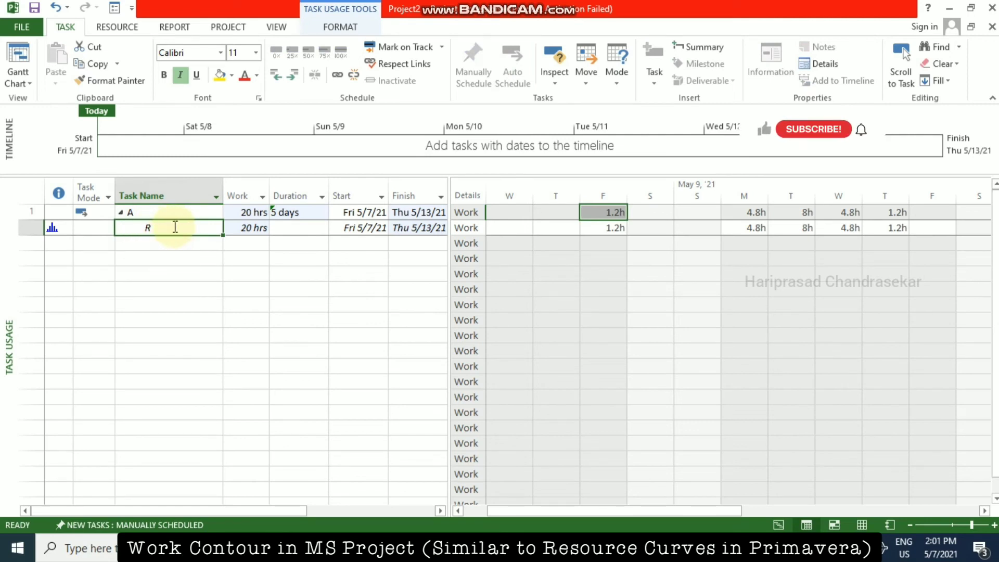
double_click(167, 231)
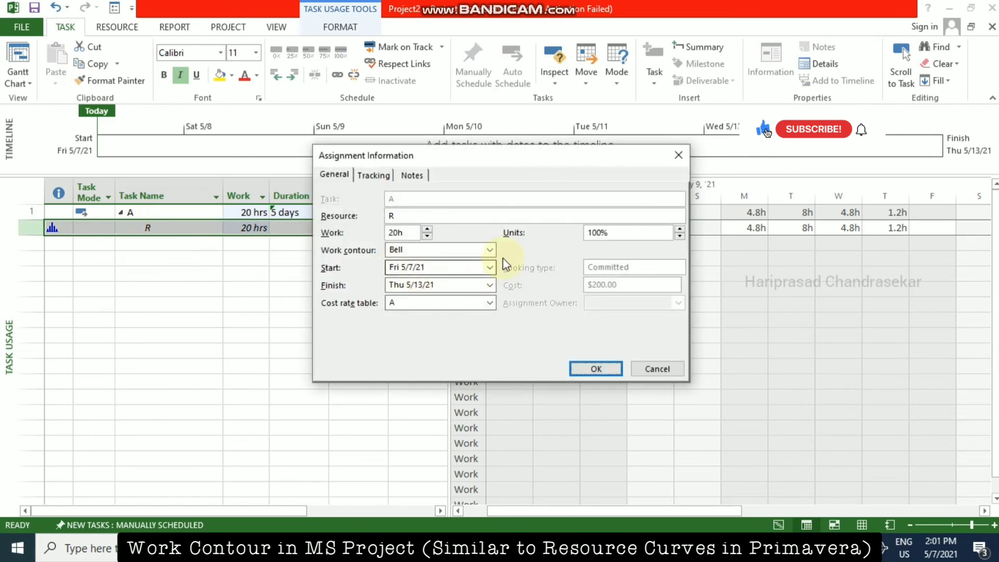
click(490, 250)
click(416, 262)
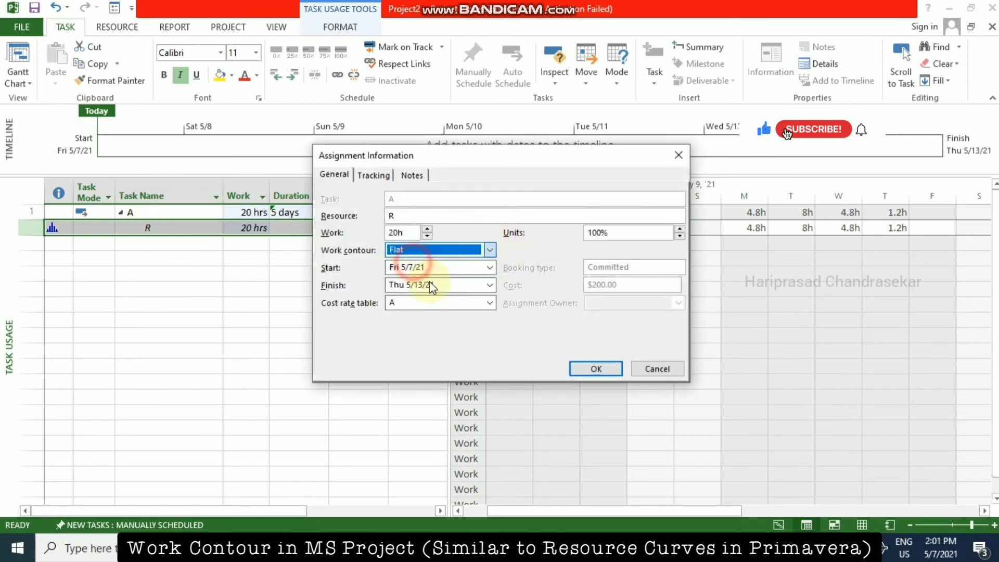
click(587, 368)
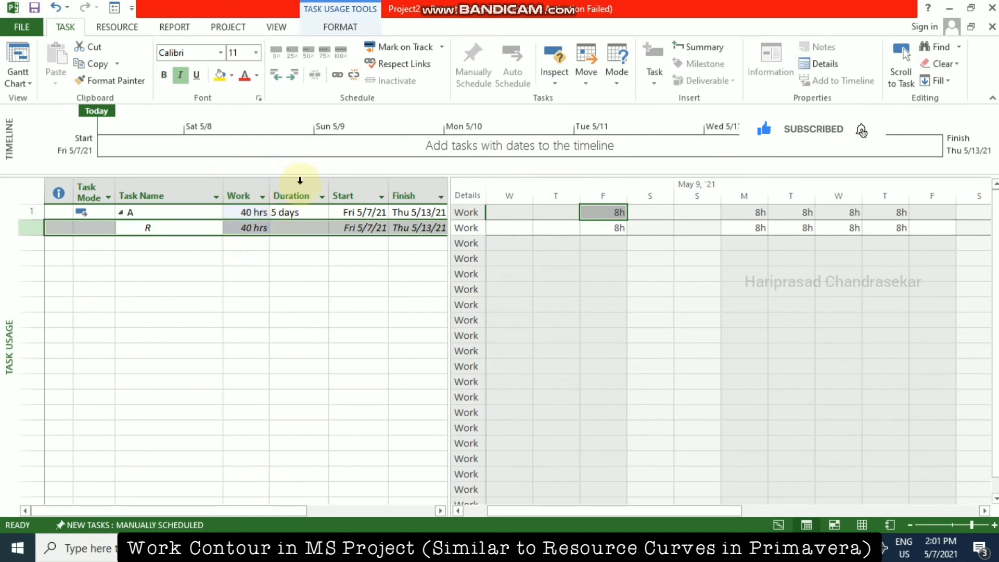
Step: Set the work contour of R's assignment on task A back to Bell
double_click(189, 229)
click(442, 249)
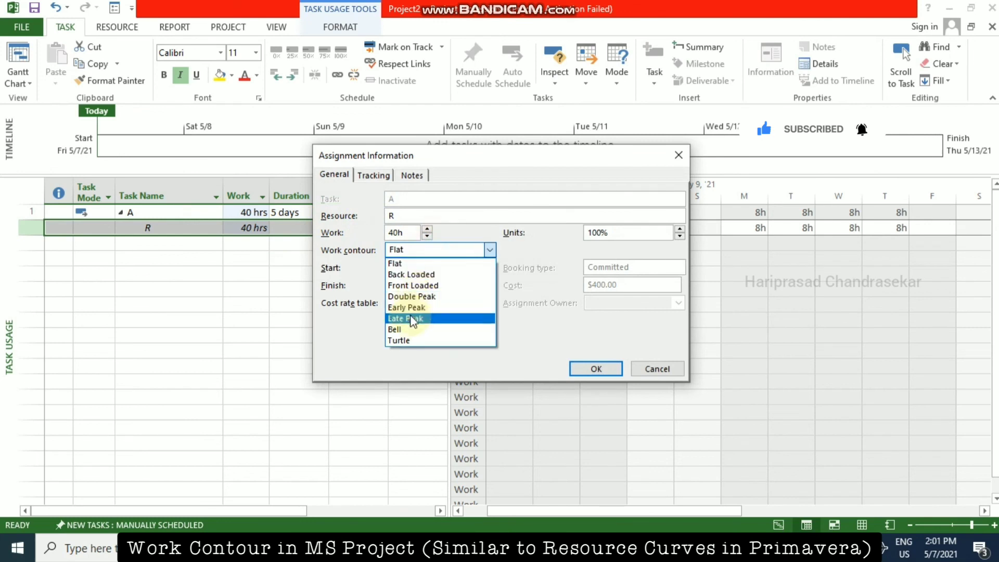
click(409, 332)
click(579, 369)
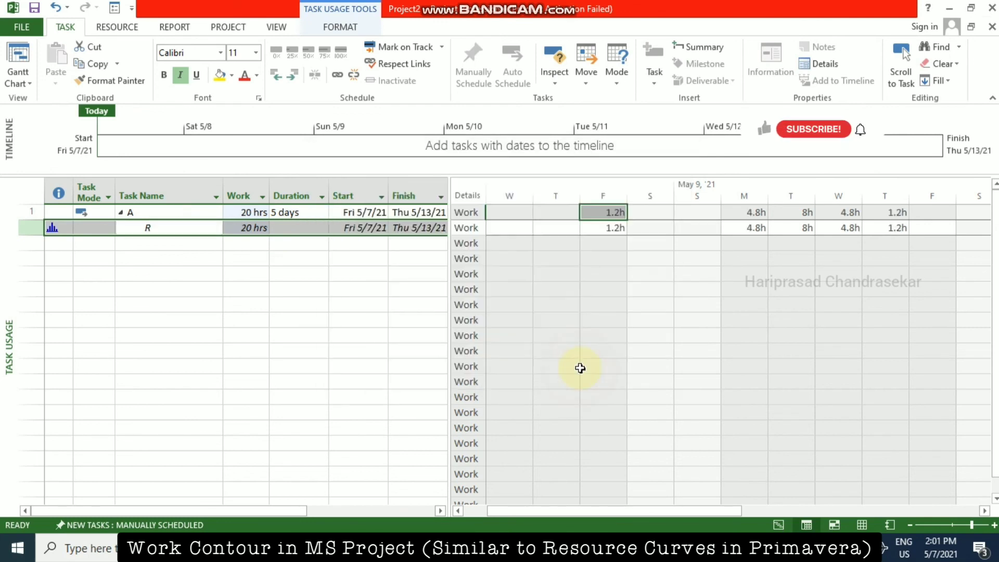
Step: Check task A's task type in its advanced task information and the contour indicator on R's assignment
click(194, 214)
double_click(196, 215)
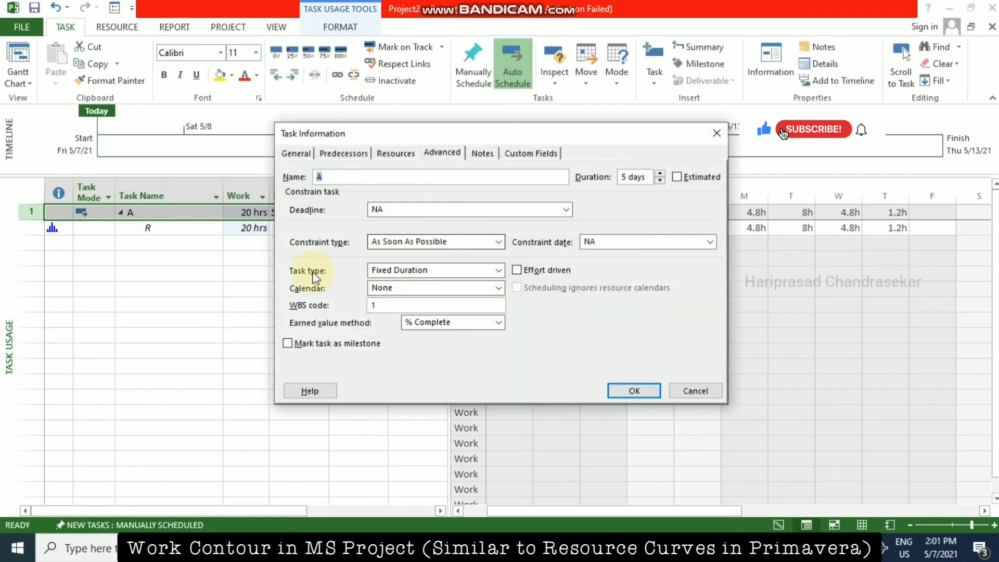
click(636, 391)
mouse_move(63, 233)
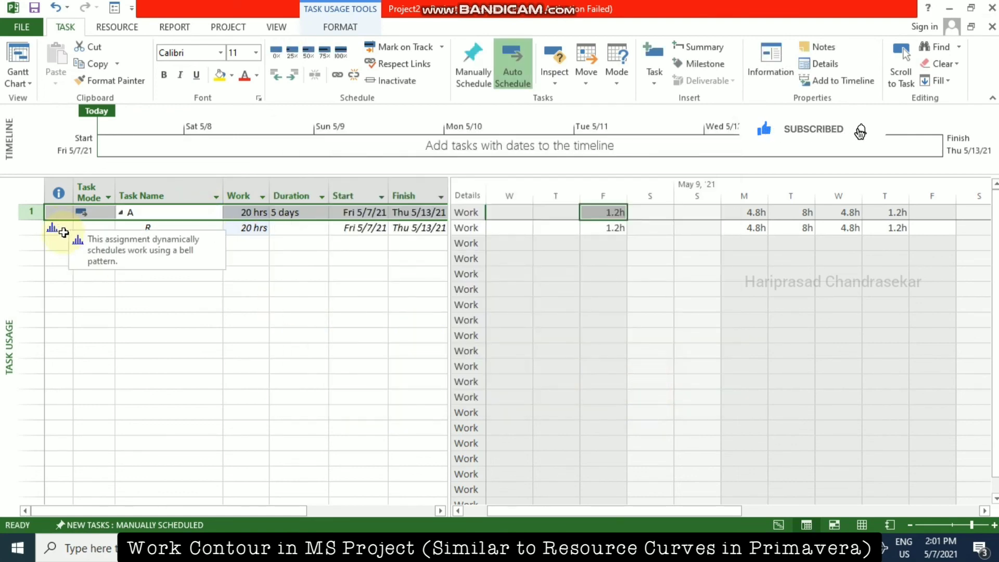